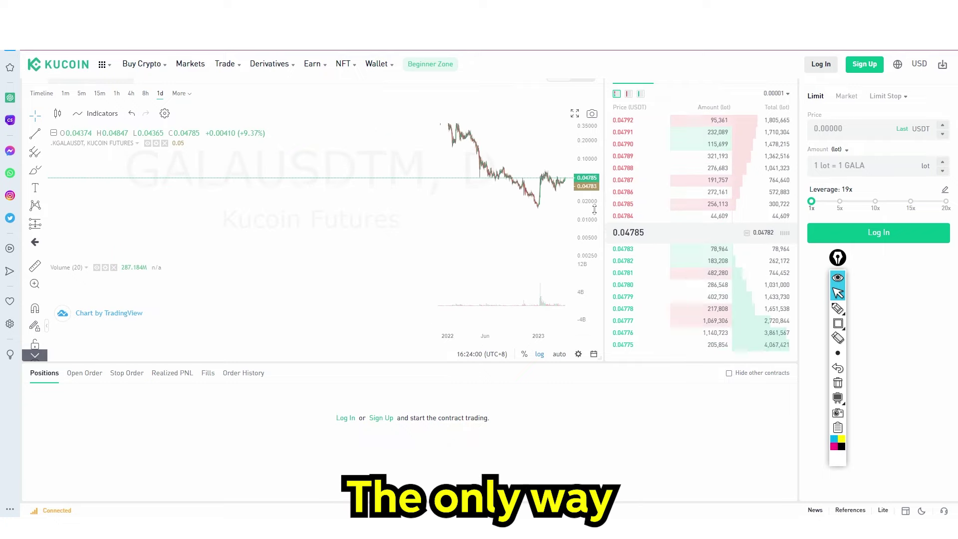
{"action": "scroll", "coordinate": [530, 195], "scroll_direction": "down", "scroll_amount": 3}
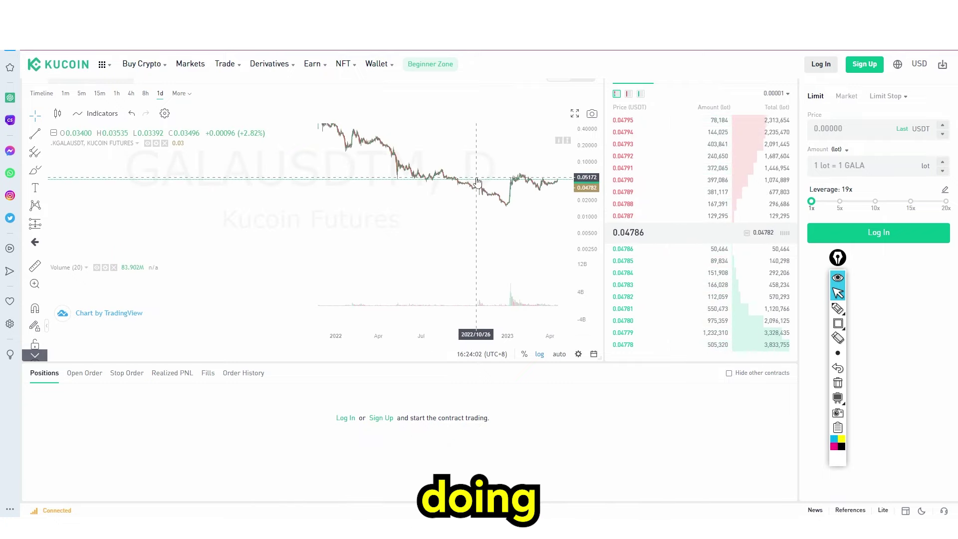
{"action": "scroll", "coordinate": [477, 182], "scroll_direction": "down", "scroll_amount": 3}
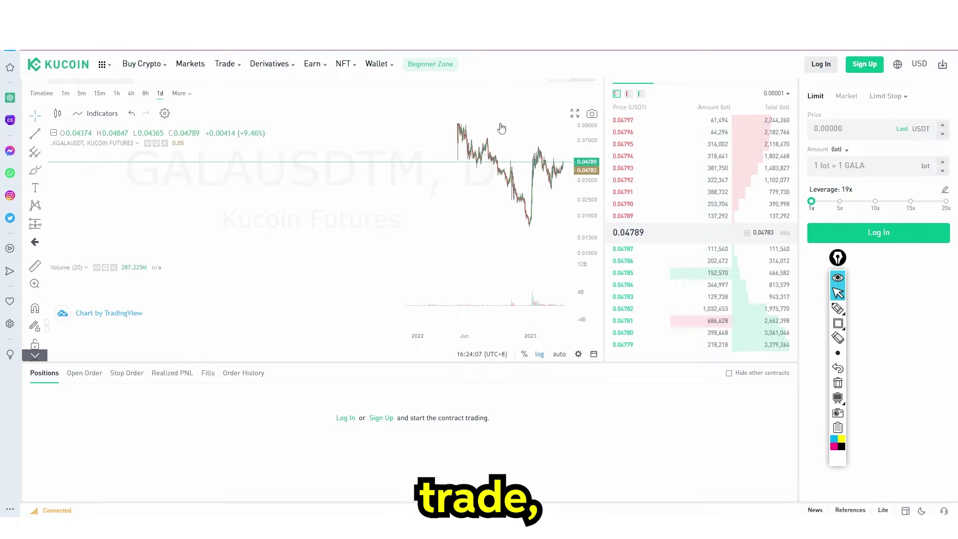
{"action": "scroll", "coordinate": [525, 185], "scroll_direction": "up", "scroll_amount": 5}
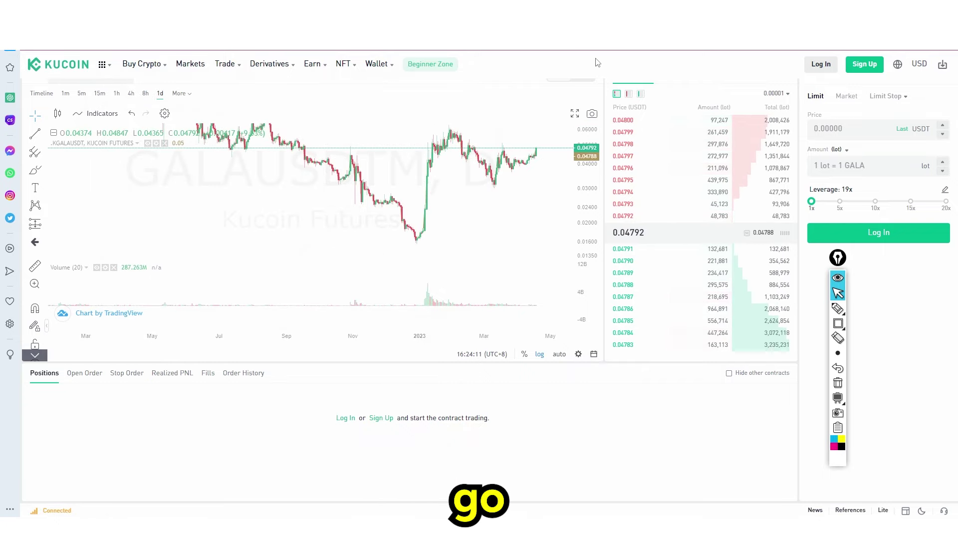
{"action": "scroll", "coordinate": [52, 94], "scroll_direction": "up", "scroll_amount": 2}
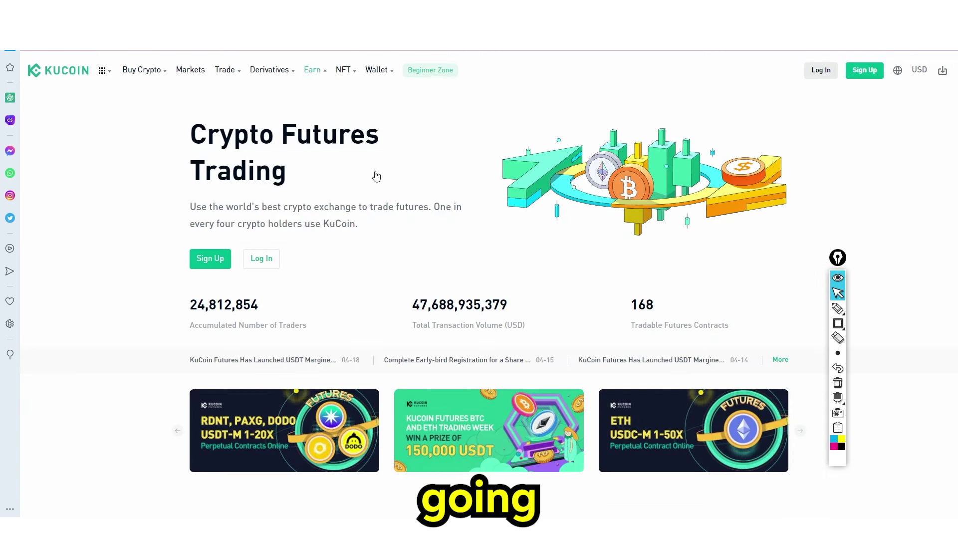
Open the RNDR Perpetual/USDT contract from the Popular list of the Futures Leaderboard.
{"action": "scroll", "coordinate": [374, 175], "scroll_direction": "down", "scroll_amount": 10}
{"action": "scroll", "coordinate": [377, 275], "scroll_direction": "down", "scroll_amount": 4}
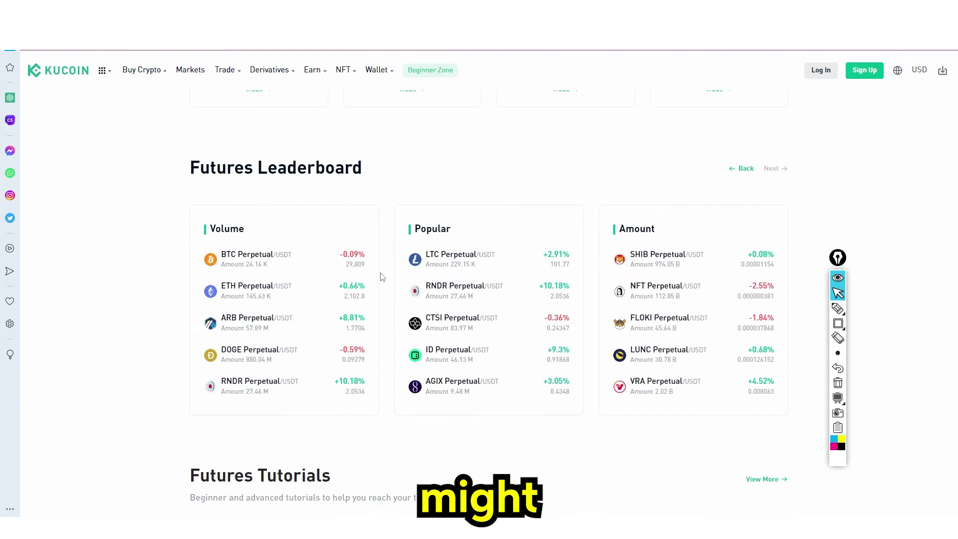
{"action": "scroll", "coordinate": [479, 207], "scroll_direction": "down", "scroll_amount": 1}
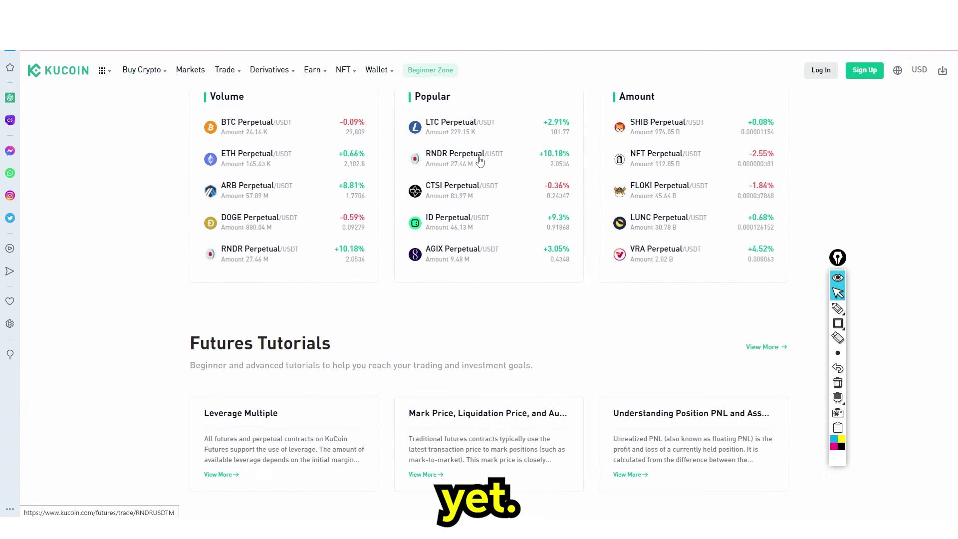
{"action": "left_click", "coordinate": [480, 161]}
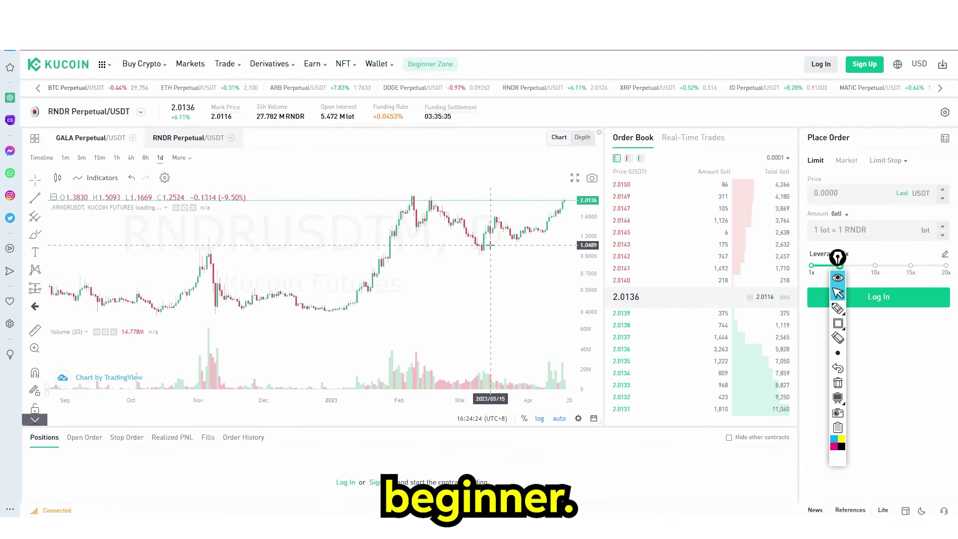
Examine the daily RNDR Perpetual/USDT price and volume chart across its longer and more recent history.
{"action": "scroll", "coordinate": [491, 245], "scroll_direction": "down", "scroll_amount": 5}
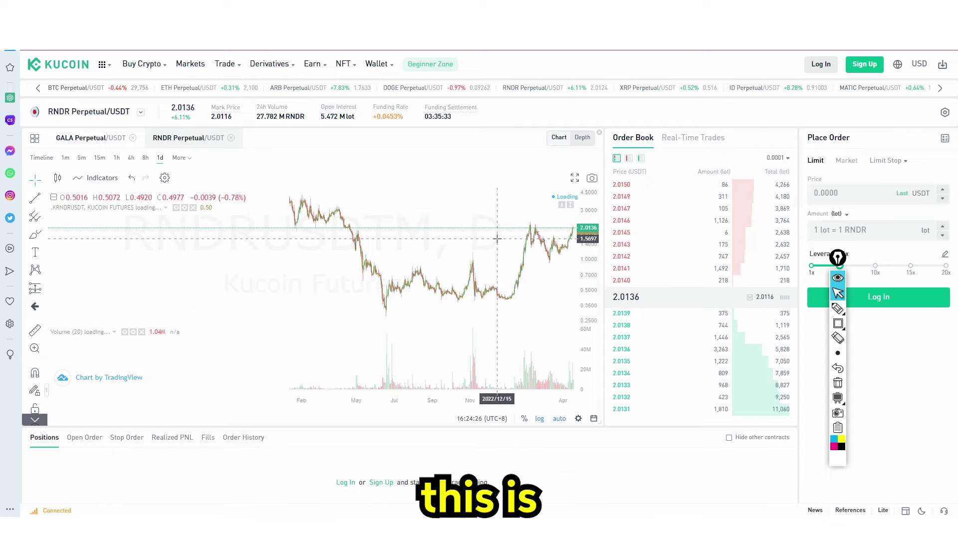
{"action": "scroll", "coordinate": [562, 255], "scroll_direction": "up", "scroll_amount": 5}
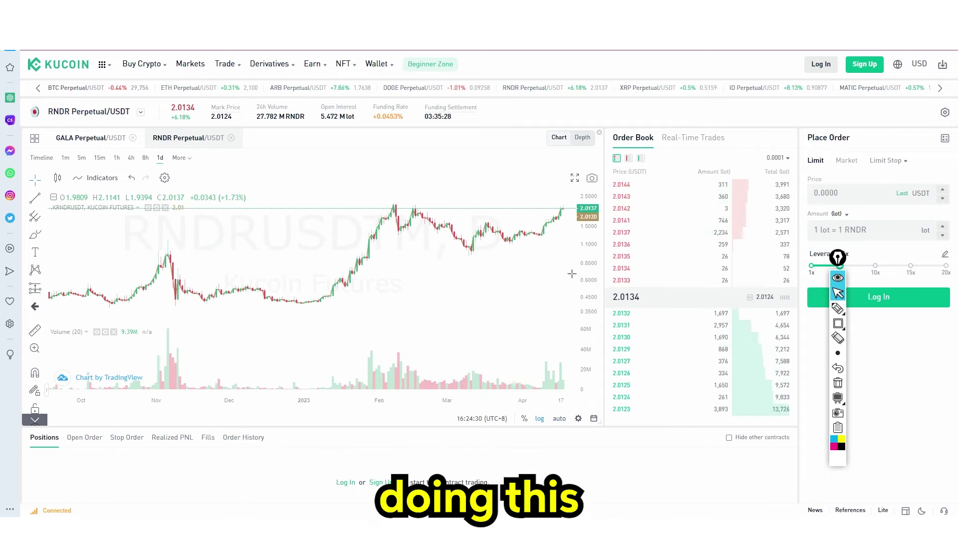
{"action": "left_click_drag", "start_coordinate": [484, 403], "coordinate": [522, 397]}
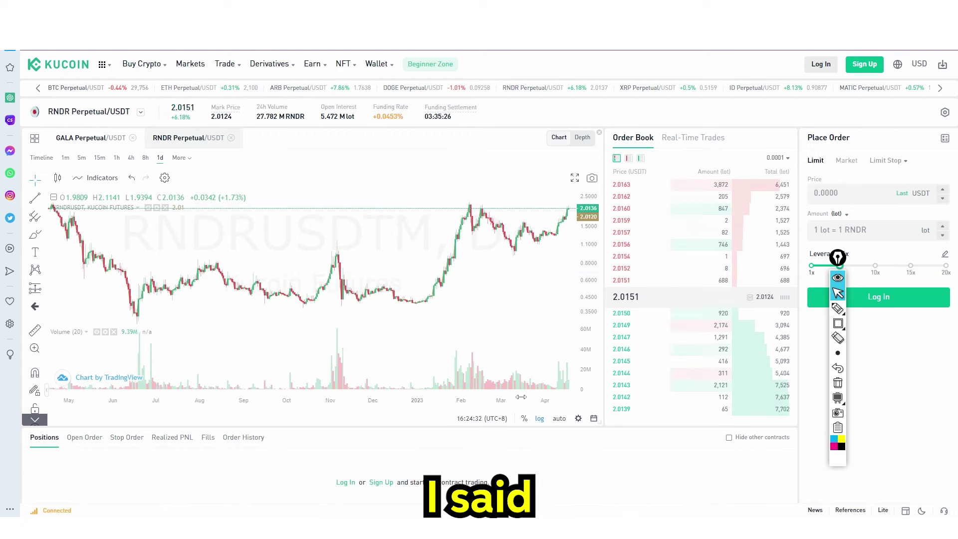
{"action": "left_click_drag", "start_coordinate": [515, 314], "coordinate": [513, 351]}
{"action": "left_click_drag", "start_coordinate": [592, 294], "coordinate": [594, 253]}
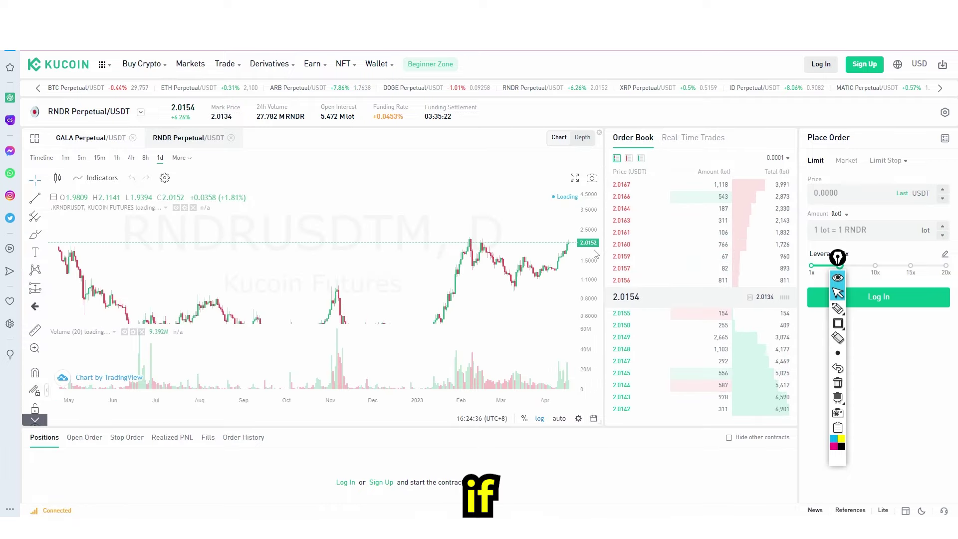
{"action": "left_click_drag", "start_coordinate": [588, 352], "coordinate": [588, 371]}
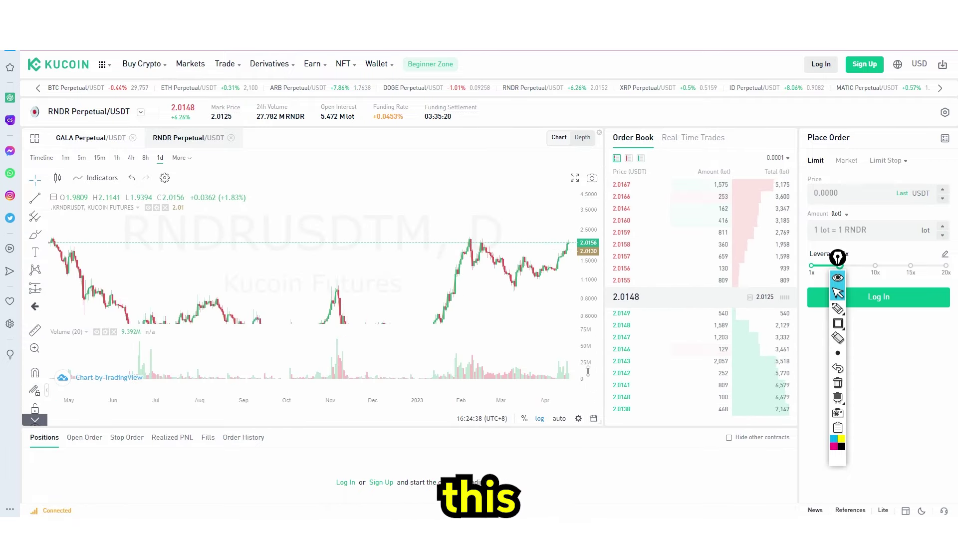
{"action": "left_click_drag", "start_coordinate": [524, 260], "coordinate": [502, 213]}
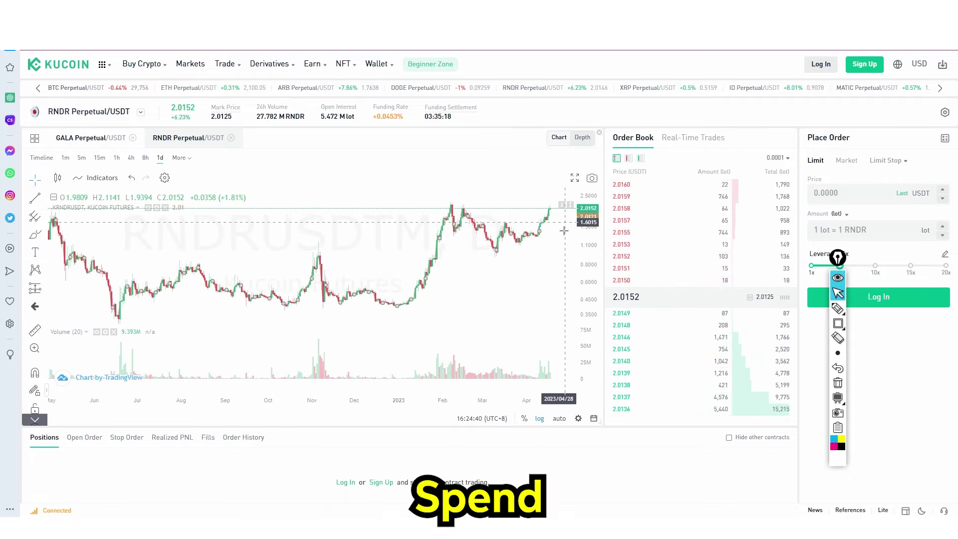
{"action": "left_click_drag", "start_coordinate": [596, 244], "coordinate": [597, 214]}
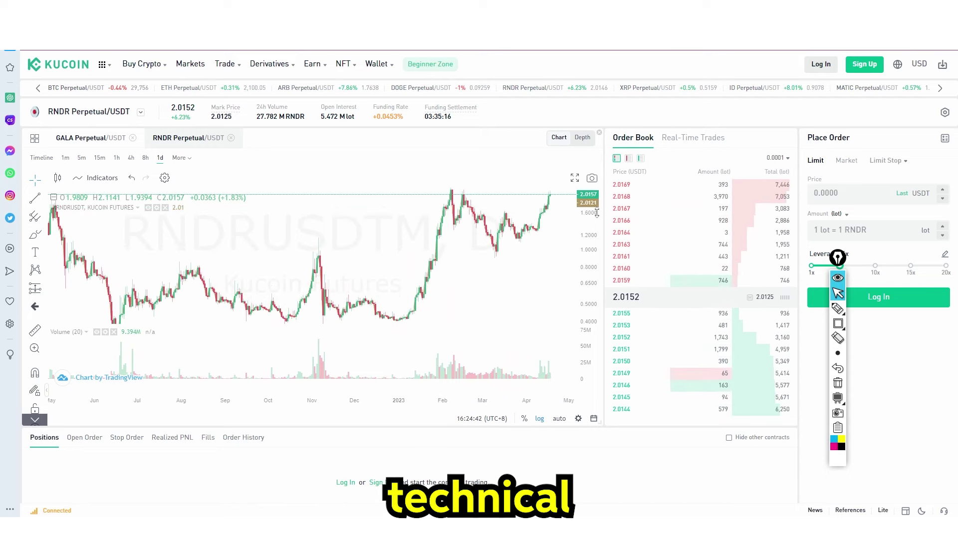
{"action": "left_click_drag", "start_coordinate": [522, 234], "coordinate": [507, 280]}
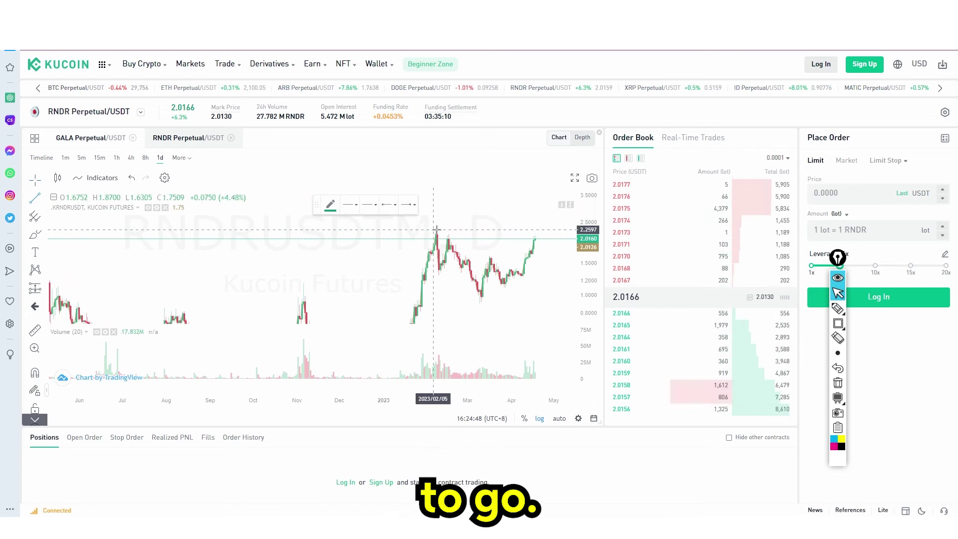
Place a horizontal line at about 2.136 on the February 2023 peak of the RNDR chart.
{"action": "left_click", "coordinate": [44, 199]}
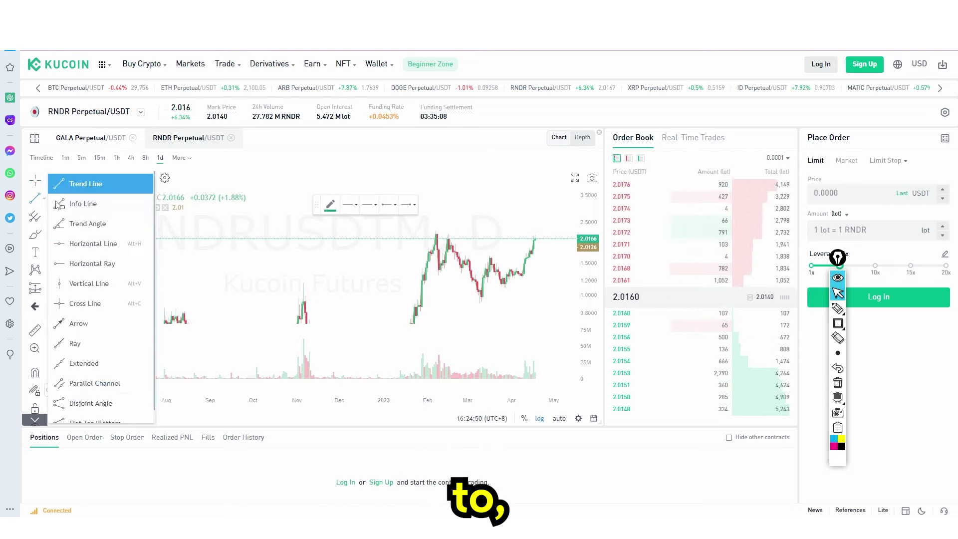
{"action": "left_click", "coordinate": [90, 244]}
{"action": "left_click", "coordinate": [445, 234]}
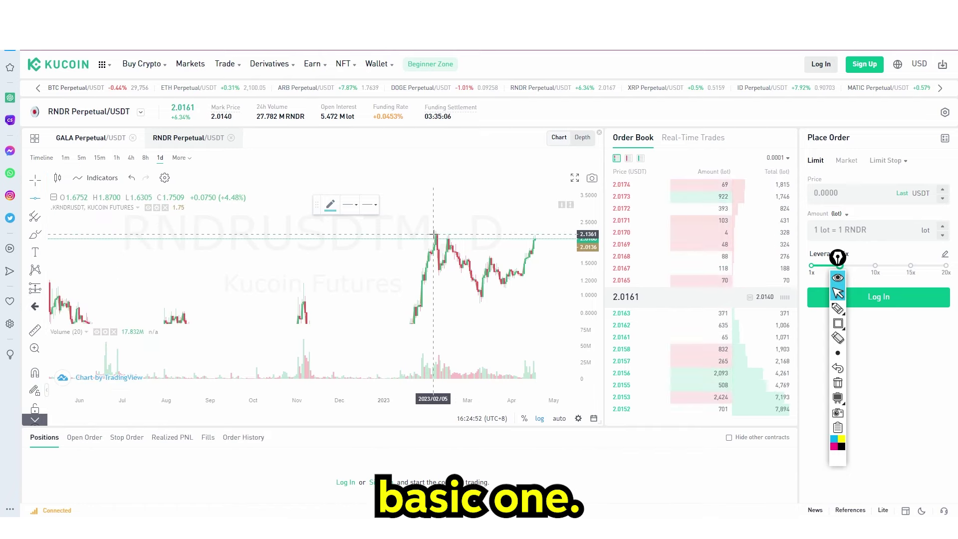
Draw a yellow downward arrow pointing at the horizontal line between the February peaks and the latest candles.
{"action": "left_click_drag", "start_coordinate": [532, 190], "coordinate": [495, 219]}
{"action": "left_click_drag", "start_coordinate": [502, 251], "coordinate": [512, 204]}
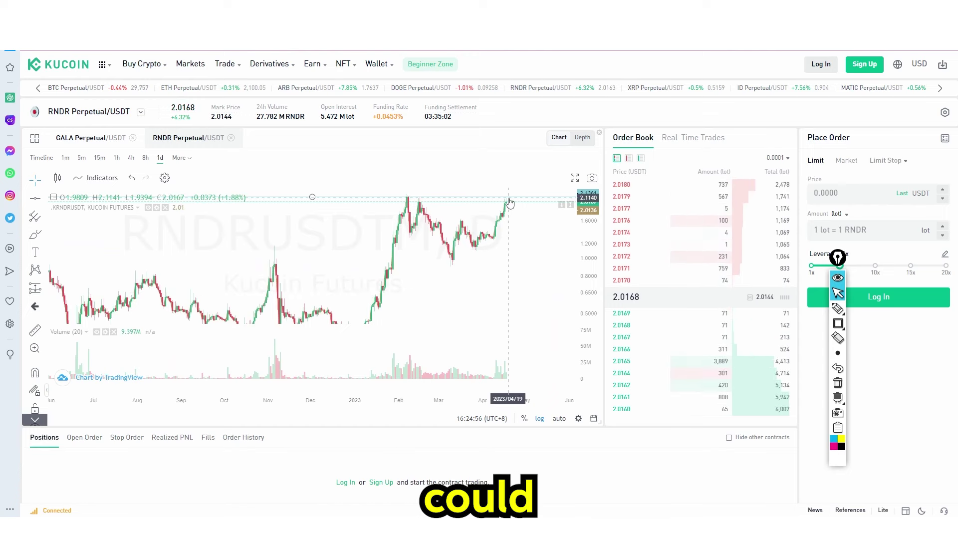
{"action": "left_click_drag", "start_coordinate": [587, 252], "coordinate": [587, 204]}
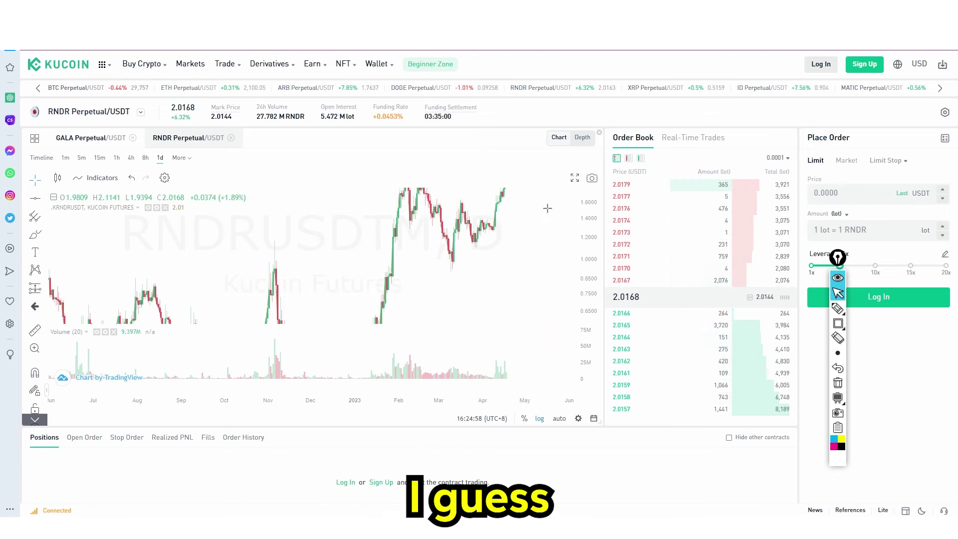
{"action": "left_click_drag", "start_coordinate": [517, 212], "coordinate": [517, 244]}
{"action": "left_click", "coordinate": [838, 309]}
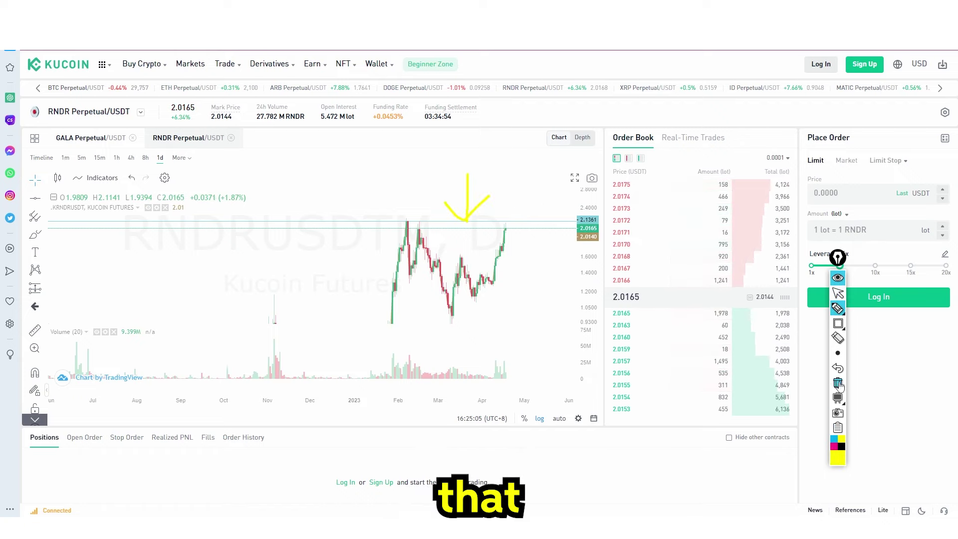
Move the annotation toolbar clear of the order form and switch the order type to Market.
{"action": "left_click", "coordinate": [845, 164]}
{"action": "left_click", "coordinate": [817, 163]}
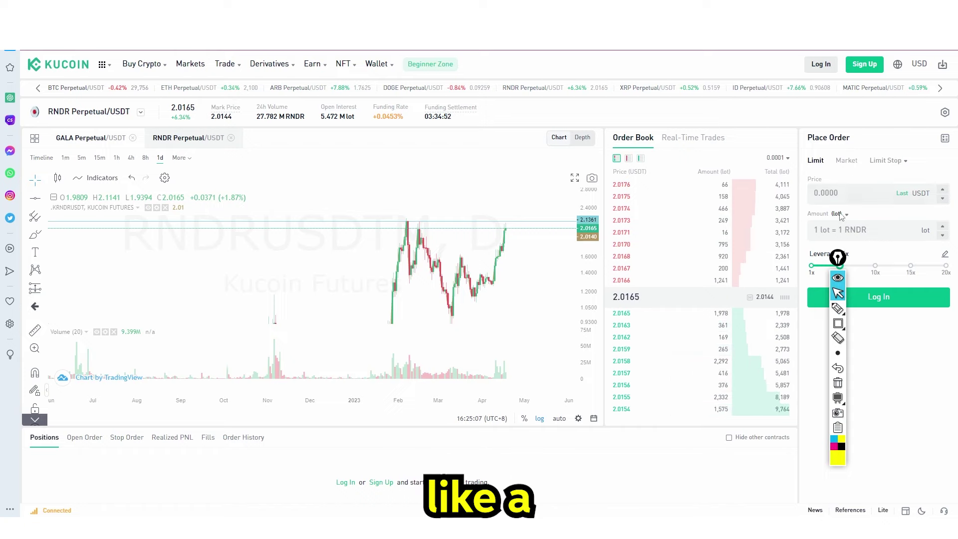
{"action": "left_click_drag", "start_coordinate": [835, 252], "coordinate": [867, 322]}
{"action": "left_click", "coordinate": [847, 160]}
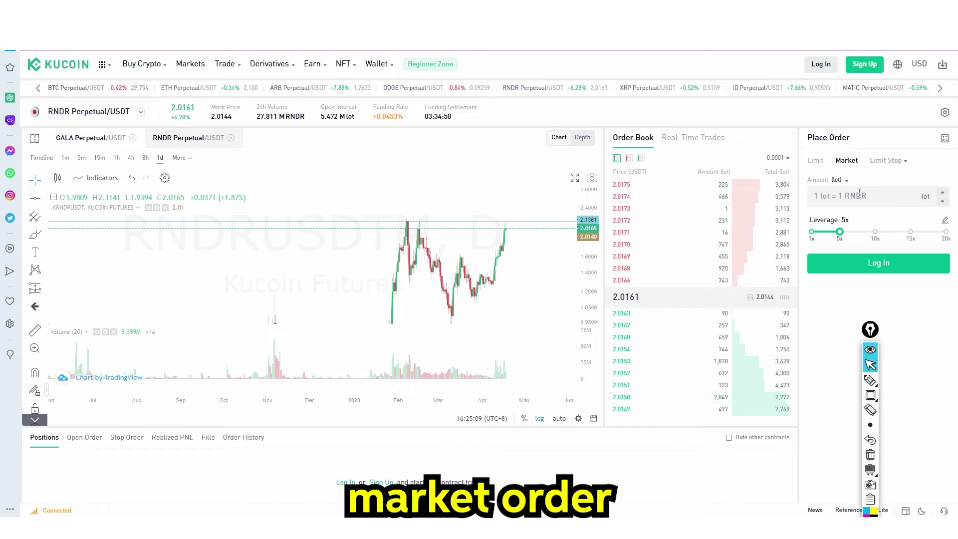
Set the leverage to 15x and switch the order type back to Limit.
{"action": "left_click", "coordinate": [917, 236]}
{"action": "left_click", "coordinate": [815, 160]}
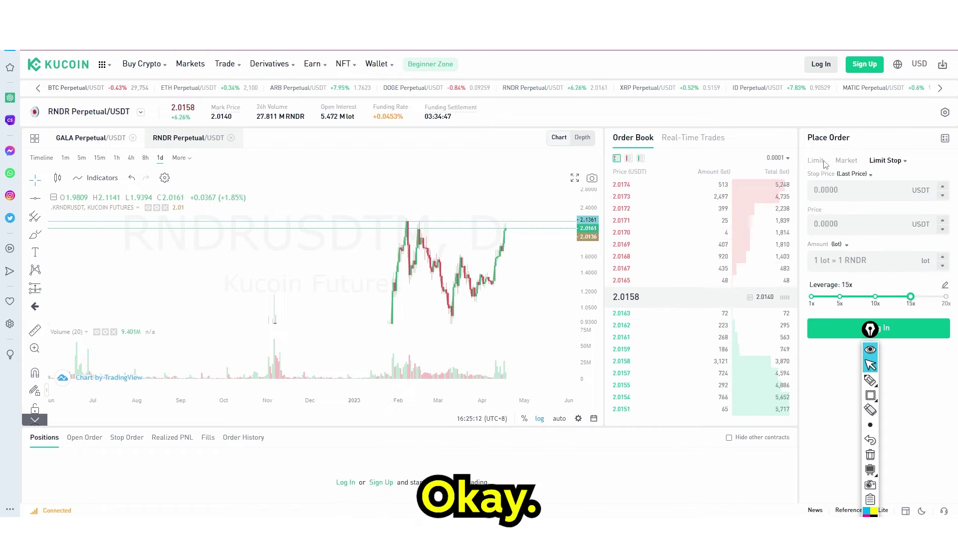
{"action": "left_click", "coordinate": [853, 193]}
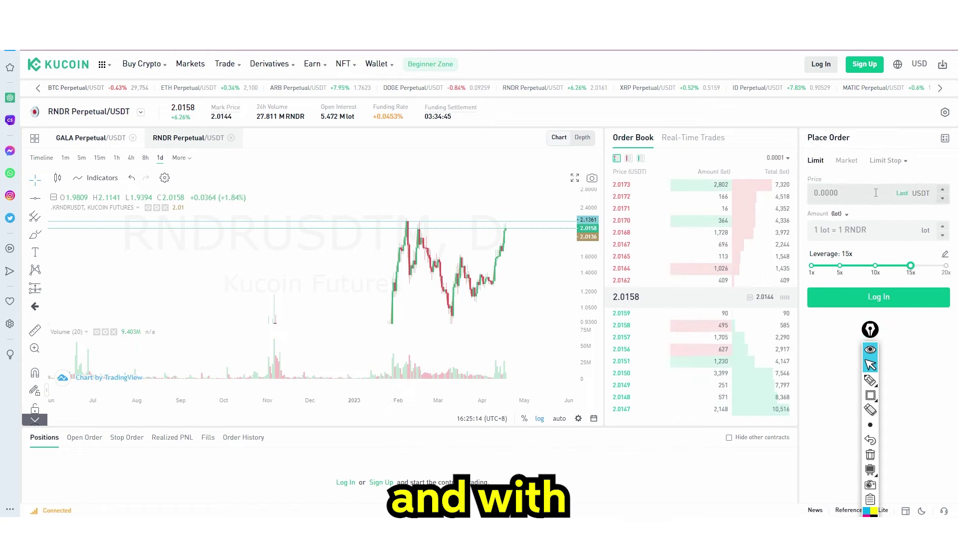
Sketch a short blue rising stroke from the latest candle past the horizontal line, then clear it.
{"action": "left_click_drag", "start_coordinate": [588, 235], "coordinate": [526, 257]}
{"action": "left_click_drag", "start_coordinate": [512, 200], "coordinate": [507, 190]}
{"action": "left_click", "coordinate": [870, 381]}
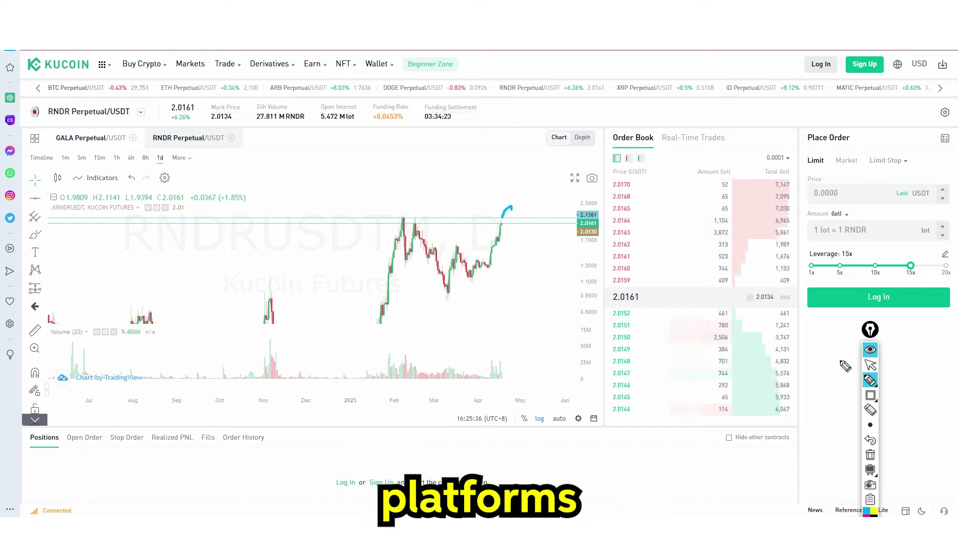
{"action": "left_click", "coordinate": [874, 368]}
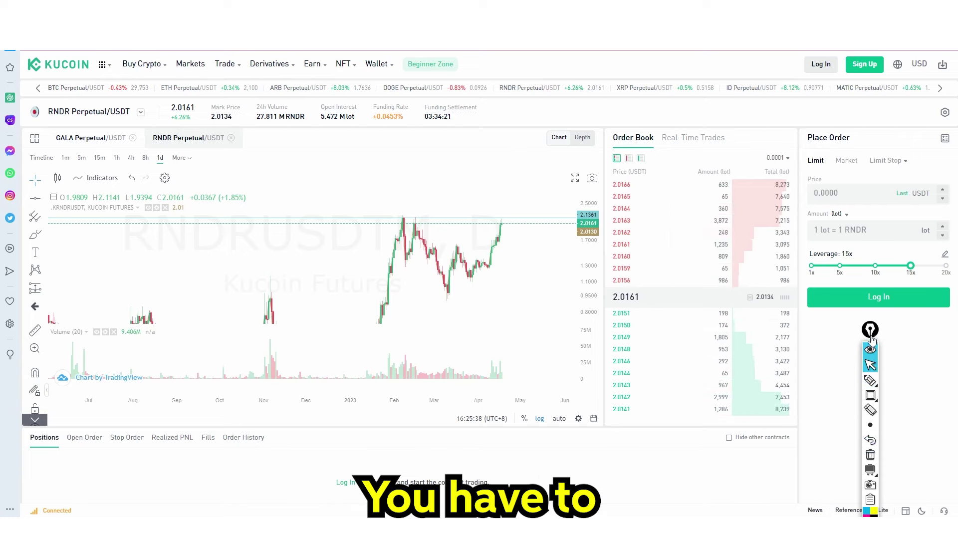
Open a blackboard in the annotation tool and handwrite $1,000 and $200 in blue, each with an arrow.
{"action": "left_click_drag", "start_coordinate": [870, 330], "coordinate": [873, 240]}
{"action": "left_click", "coordinate": [877, 291]}
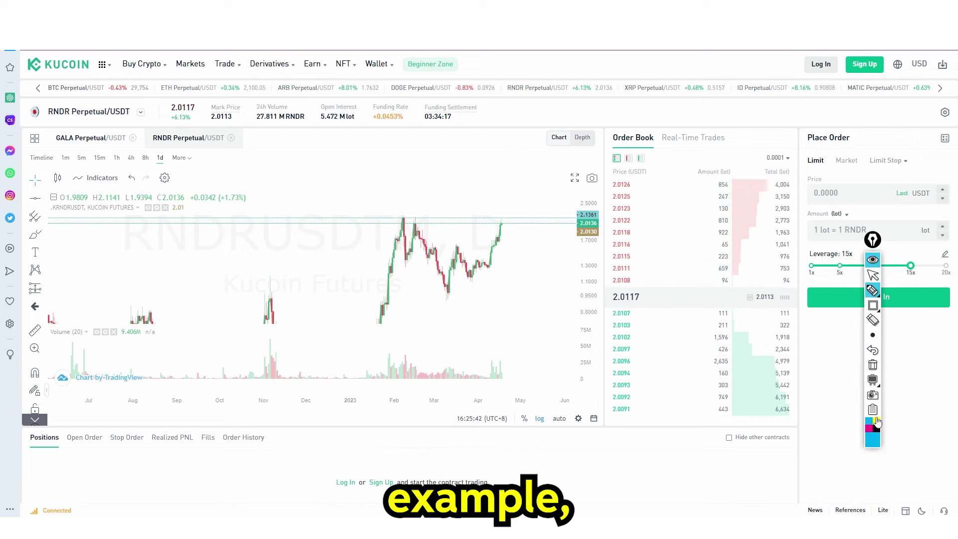
{"action": "left_click", "coordinate": [874, 381]}
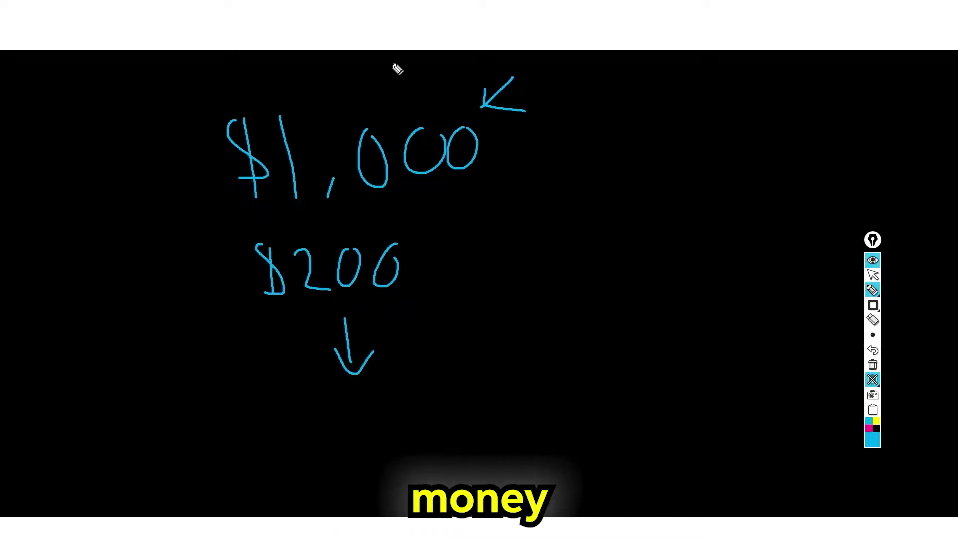
Clear and close the blackboard, and move the annotation toolbar off the order form.
{"action": "left_click", "coordinate": [873, 365]}
{"action": "mouse_move", "coordinate": [873, 288]}
{"action": "left_click", "coordinate": [873, 380]}
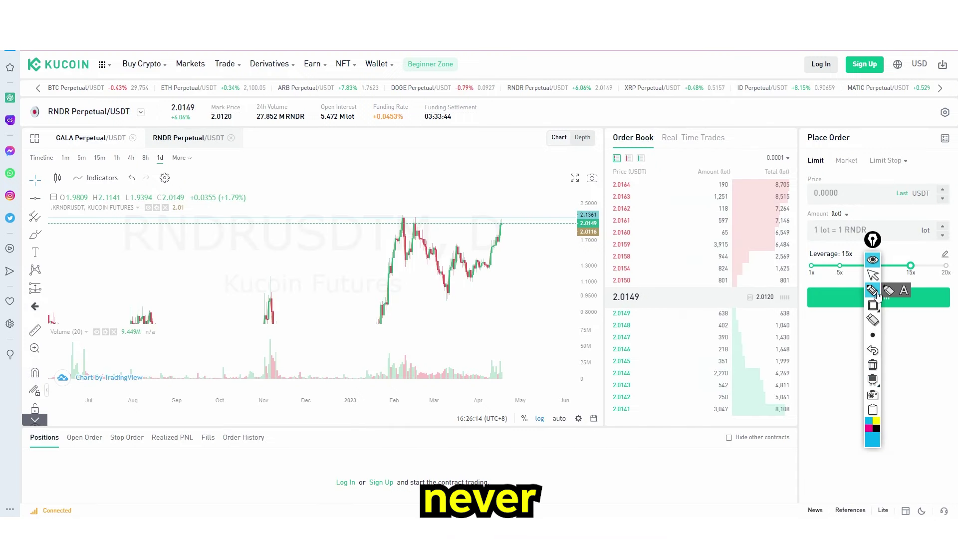
{"action": "mouse_move", "coordinate": [873, 240]}
{"action": "left_mouse_down"}
{"action": "mouse_move", "coordinate": [892, 356]}
{"action": "mouse_move", "coordinate": [957, 365]}
{"action": "left_mouse_up"}
Examine the RNDR price history relative to the horizontal line, from the recent months back to 2022.
{"action": "scroll", "coordinate": [490, 227], "scroll_direction": "down", "scroll_amount": 4}
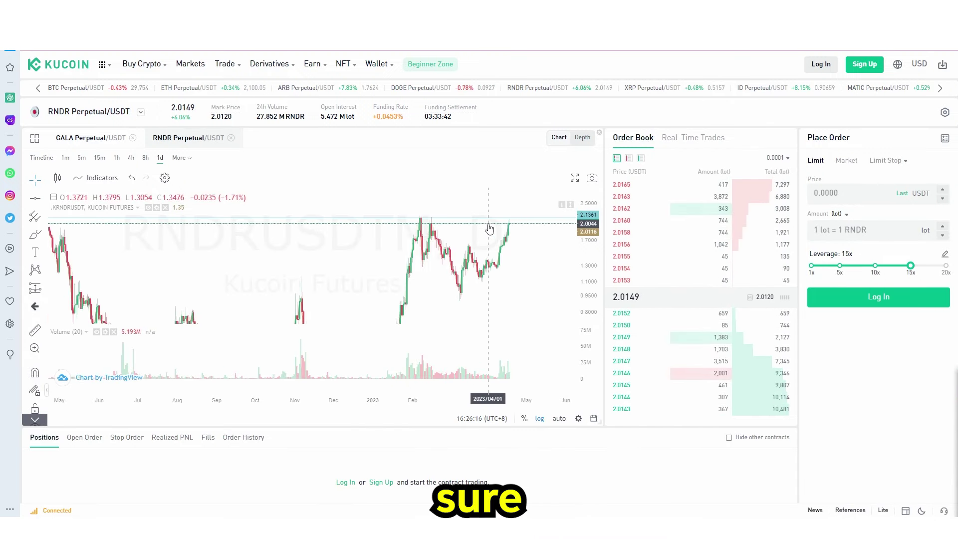
{"action": "scroll", "coordinate": [492, 227], "scroll_direction": "up", "scroll_amount": 6}
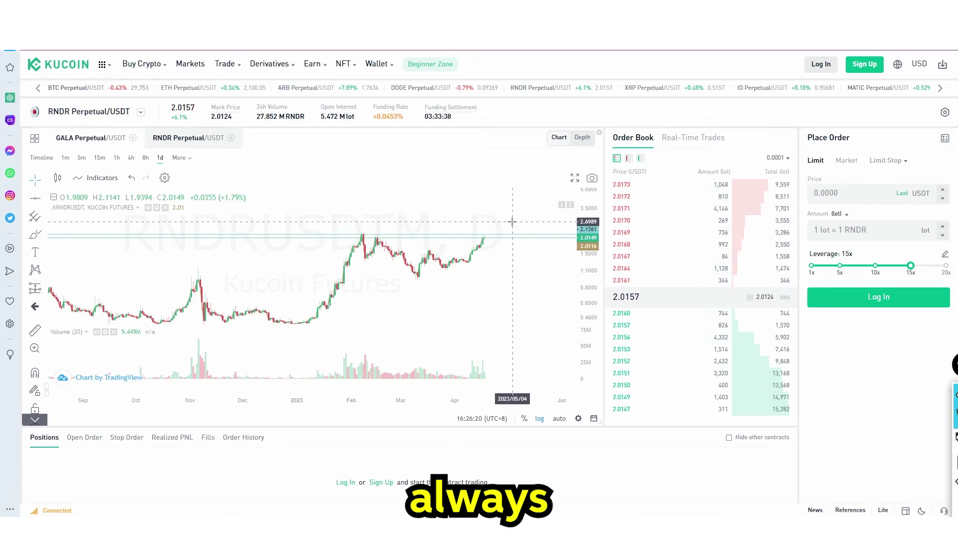
{"action": "scroll", "coordinate": [484, 226], "scroll_direction": "down", "scroll_amount": 2}
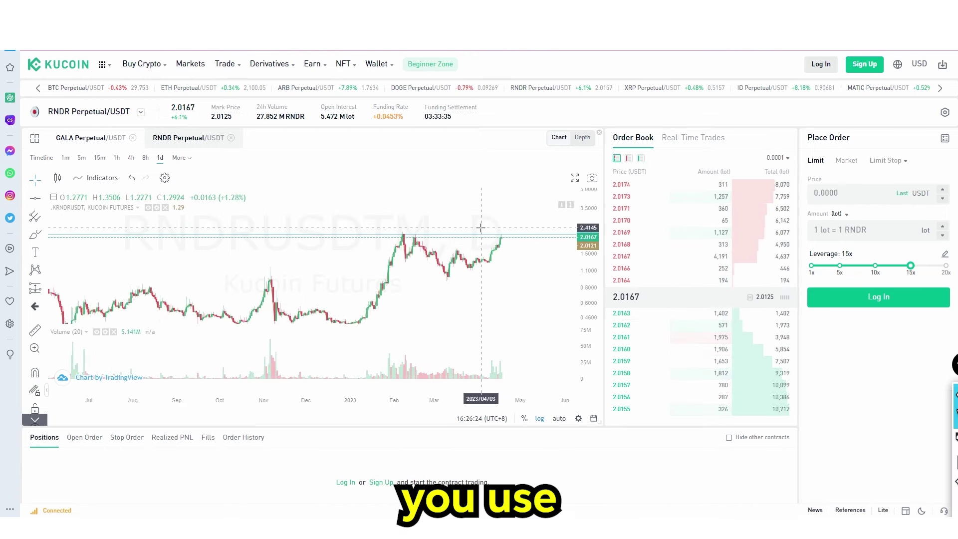
{"action": "scroll", "coordinate": [481, 227], "scroll_direction": "up", "scroll_amount": 2}
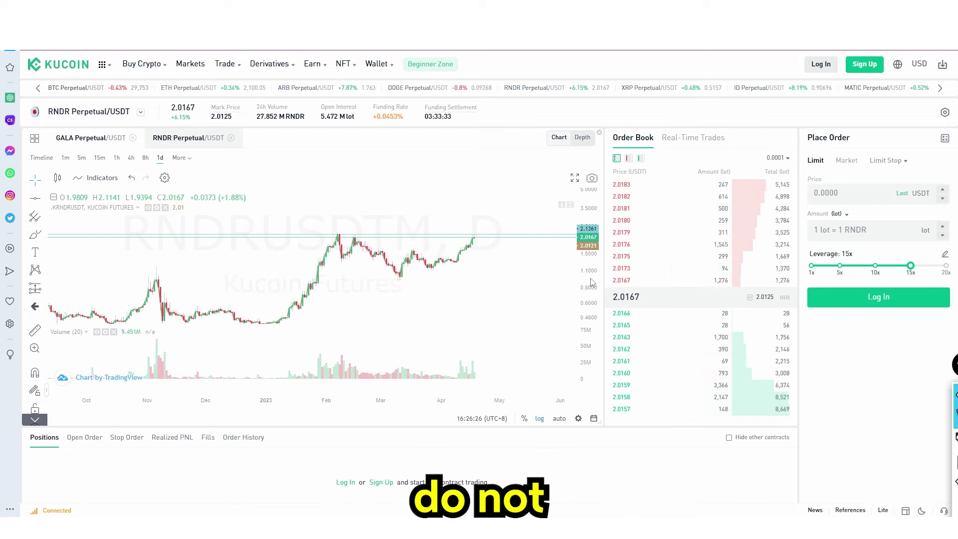
{"action": "left_click_drag", "start_coordinate": [591, 279], "coordinate": [592, 216]}
{"action": "scroll", "coordinate": [459, 234], "scroll_direction": "down", "scroll_amount": 7}
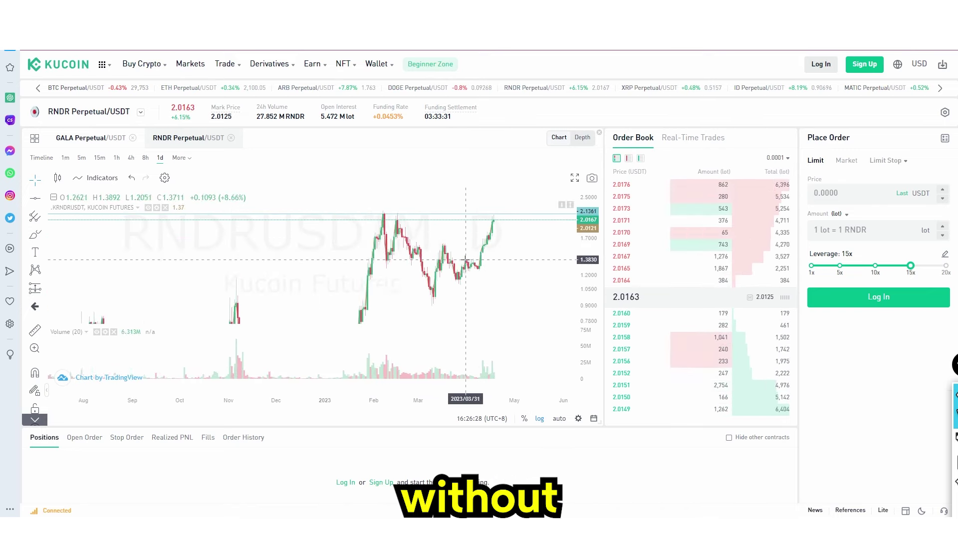
{"action": "left_click_drag", "start_coordinate": [592, 215], "coordinate": [591, 282]}
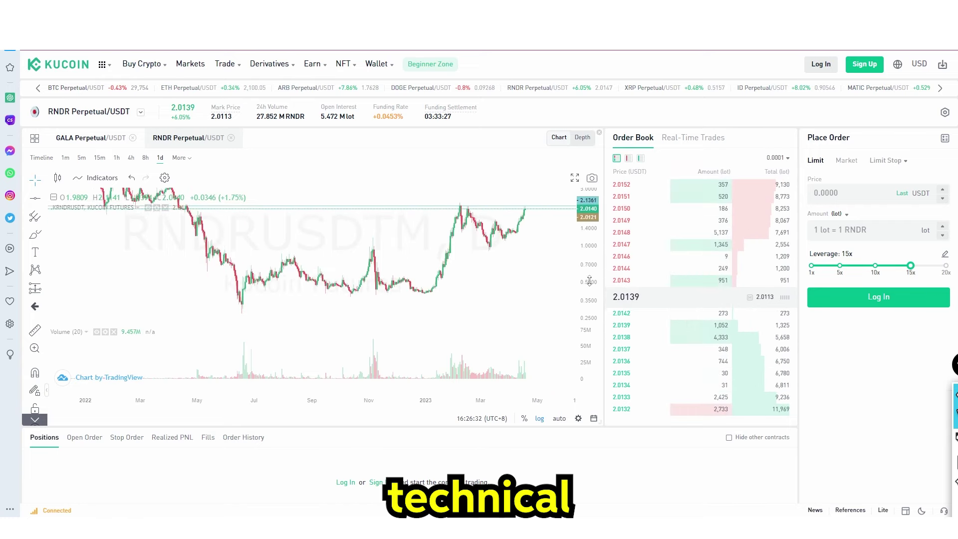
Examine the daily RNDR price trend from 2022 to April 2023 at different time ranges and price scales.
{"action": "left_click_drag", "start_coordinate": [481, 257], "coordinate": [466, 280]}
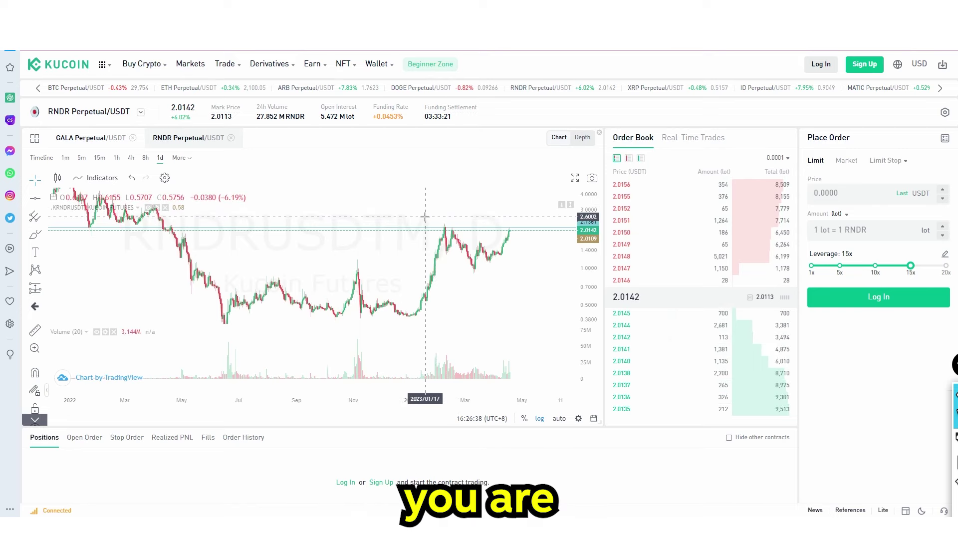
{"action": "left_click_drag", "start_coordinate": [593, 274], "coordinate": [593, 252]}
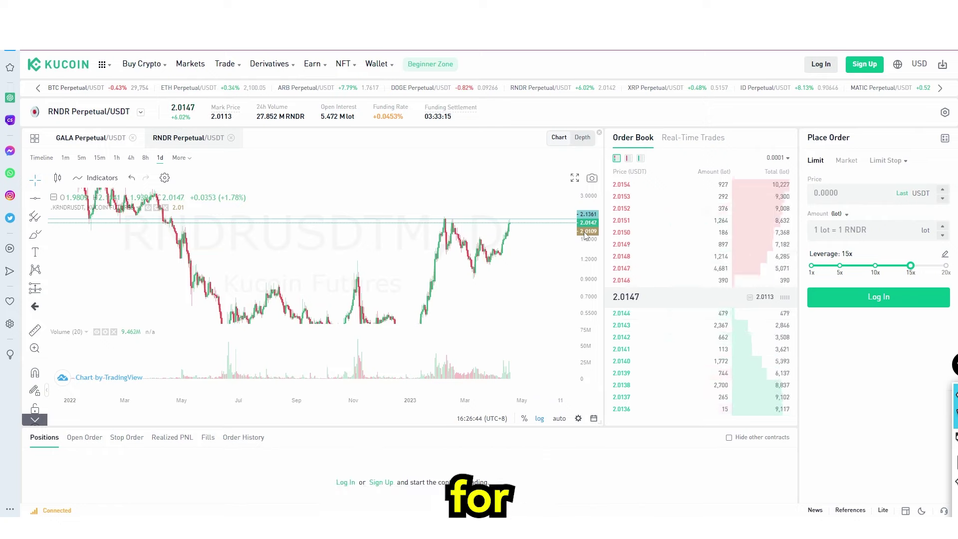
{"action": "mouse_move", "coordinate": [588, 270]}
{"action": "left_mouse_down"}
{"action": "mouse_move", "coordinate": [588, 252]}
{"action": "mouse_move", "coordinate": [588, 277]}
{"action": "left_mouse_up"}
{"action": "mouse_move", "coordinate": [956, 365]}
{"action": "left_mouse_down"}
{"action": "mouse_move", "coordinate": [868, 258]}
{"action": "mouse_move", "coordinate": [875, 182]}
{"action": "left_mouse_up"}
{"action": "scroll", "coordinate": [475, 248], "scroll_direction": "up", "scroll_amount": 5}
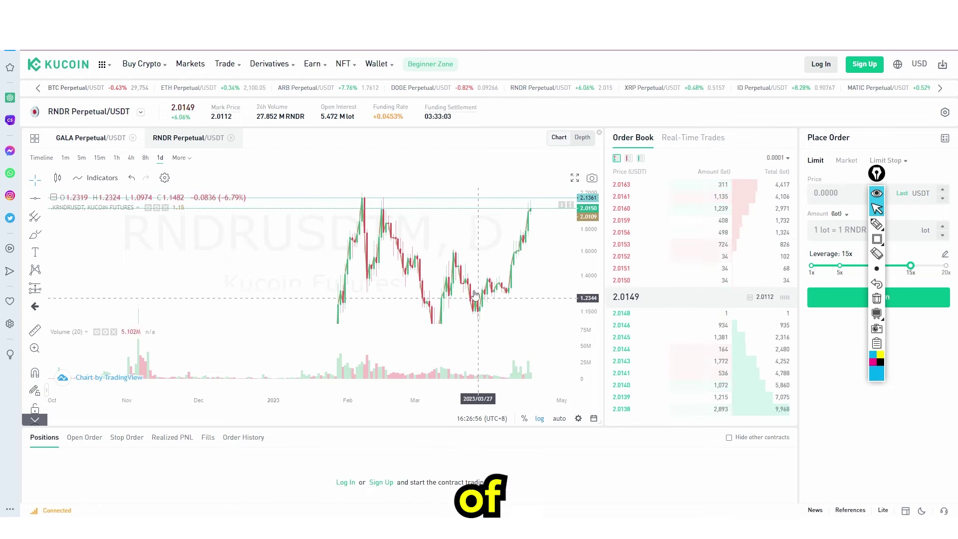
{"action": "scroll", "coordinate": [600, 244], "scroll_direction": "down", "scroll_amount": 3}
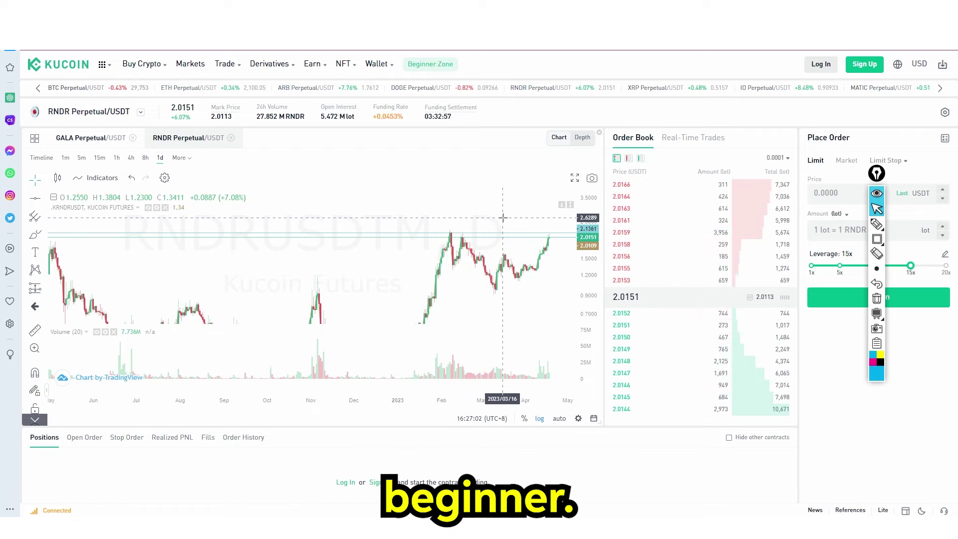
{"action": "scroll", "coordinate": [527, 216], "scroll_direction": "down", "scroll_amount": 5}
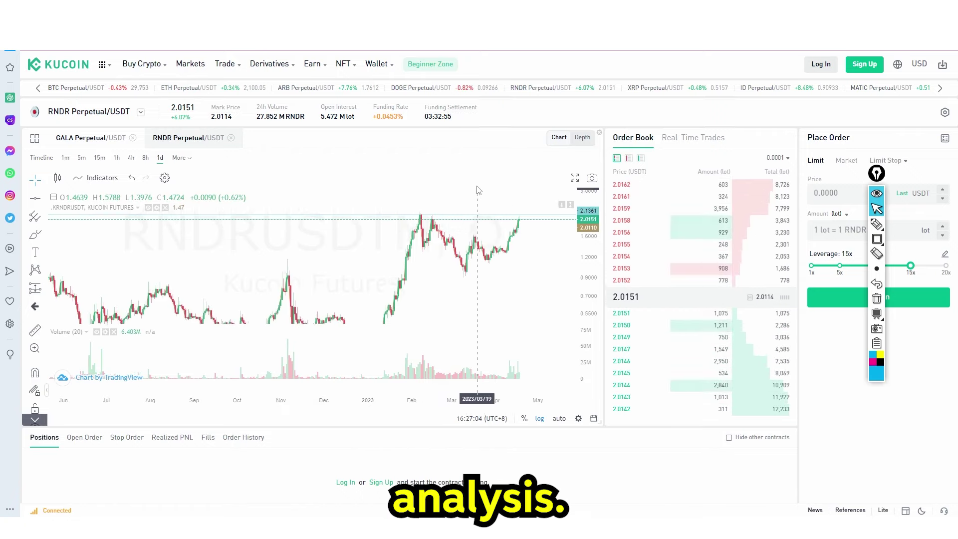
{"action": "left_click_drag", "start_coordinate": [596, 237], "coordinate": [596, 279]}
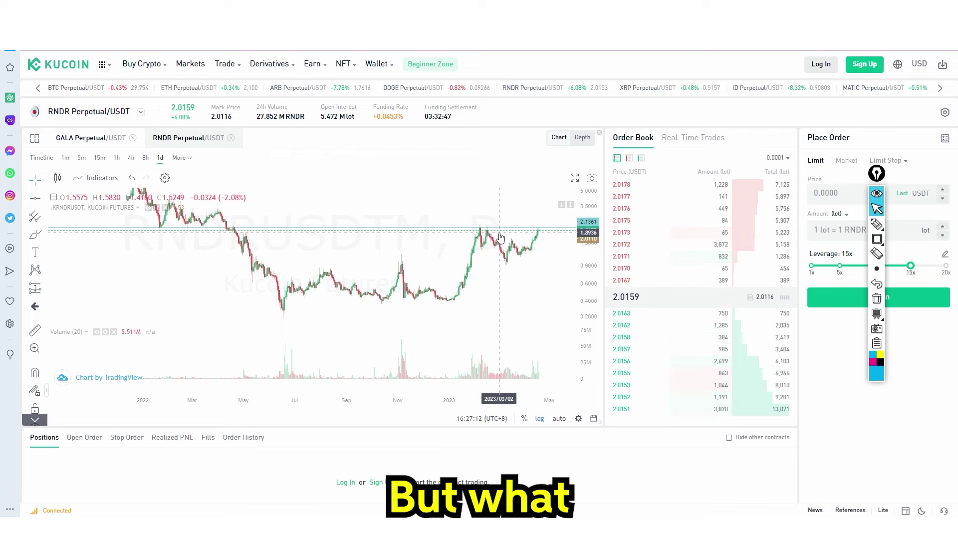
{"action": "mouse_move", "coordinate": [588, 276]}
{"action": "left_mouse_down"}
{"action": "mouse_move", "coordinate": [590, 248]}
{"action": "mouse_move", "coordinate": [581, 273]}
{"action": "left_mouse_up"}
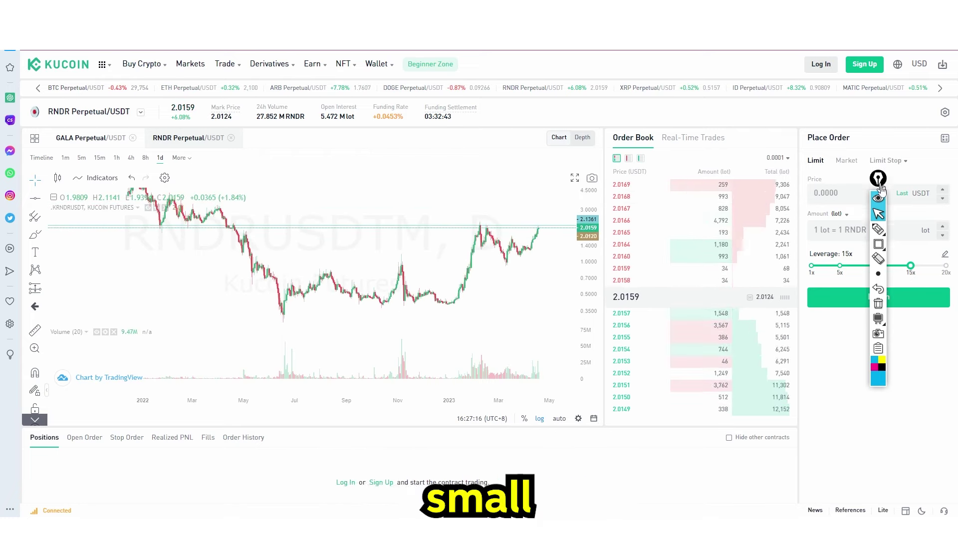
Move the annotation toolbar below the order form, circle Open Order and Stop Order in blue, and clear the marks.
{"action": "left_click_drag", "start_coordinate": [879, 180], "coordinate": [838, 343]}
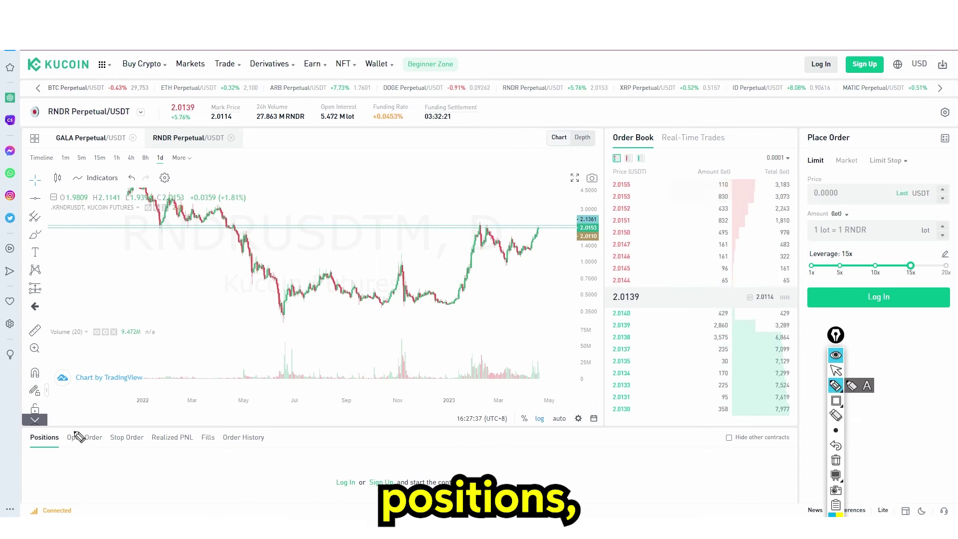
{"action": "left_click_drag", "start_coordinate": [77, 433], "coordinate": [106, 433]}
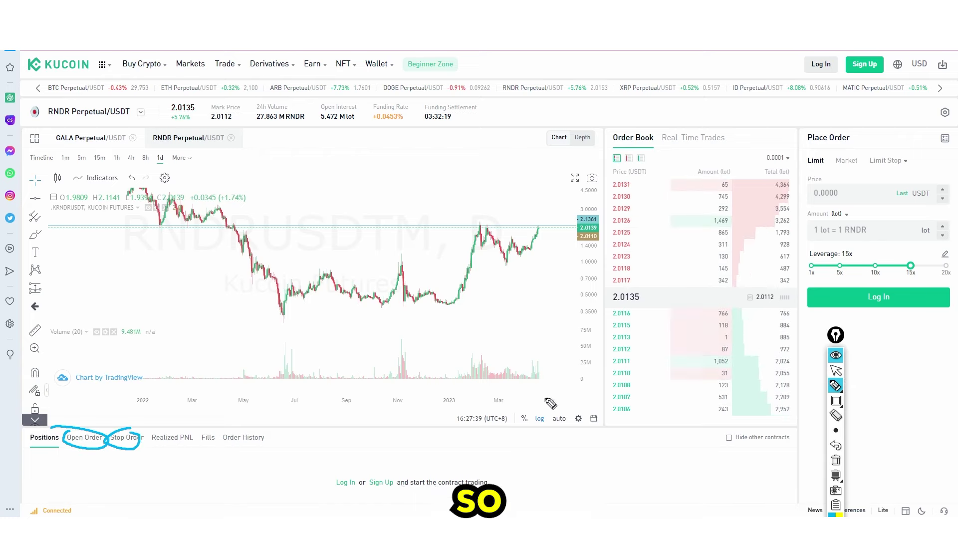
{"action": "left_click", "coordinate": [836, 461]}
{"action": "left_click_drag", "start_coordinate": [152, 430], "coordinate": [159, 427]}
{"action": "left_click", "coordinate": [836, 460]}
{"action": "mouse_move", "coordinate": [839, 401]}
{"action": "left_click", "coordinate": [835, 371]}
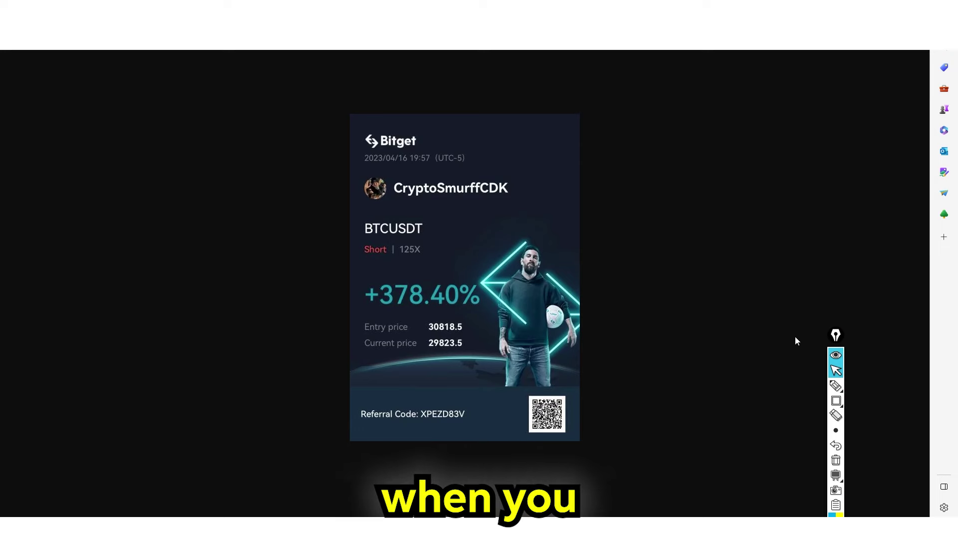
Underline the 125X leverage in blue with the pen on the Bitget BTCUSDT short trade card.
{"action": "left_click", "coordinate": [835, 387]}
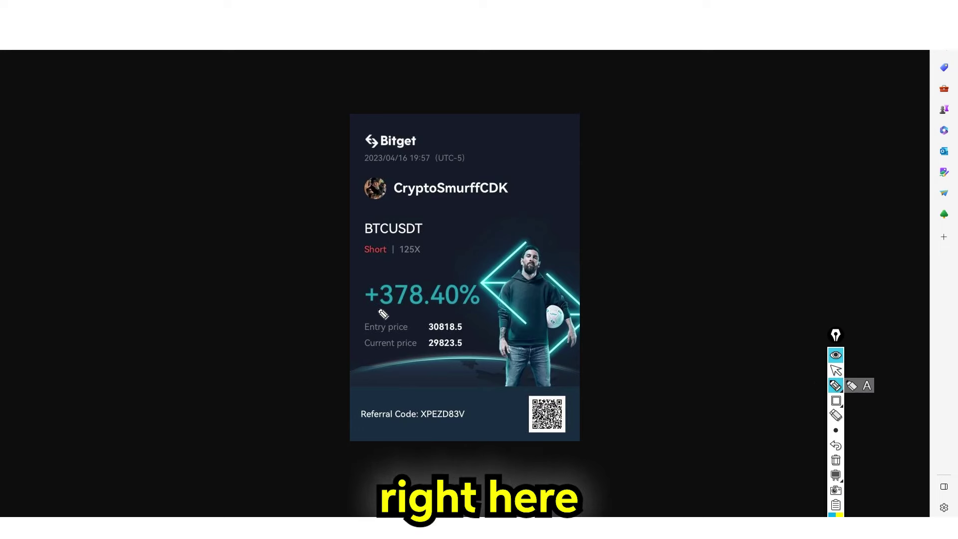
{"action": "left_click_drag", "start_coordinate": [400, 257], "coordinate": [423, 257]}
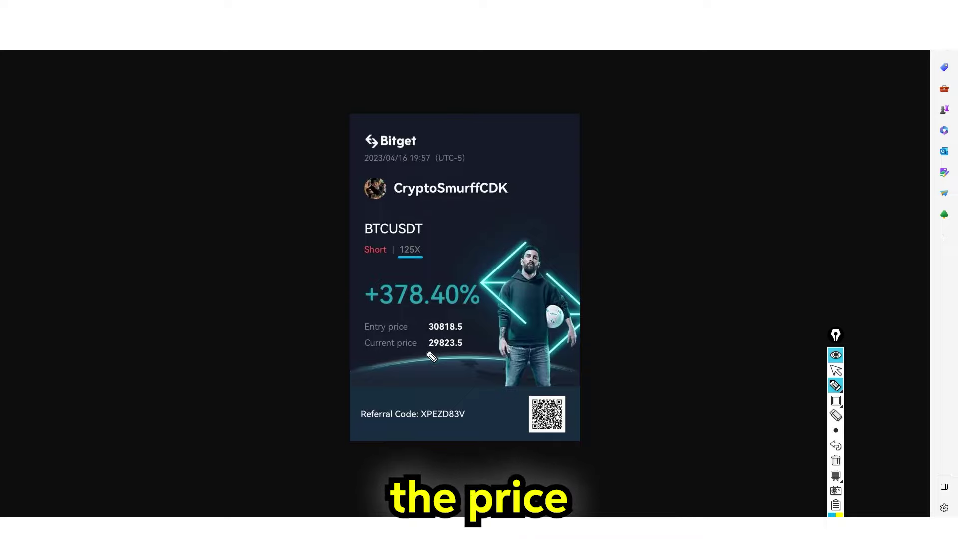
{"action": "left_click", "coordinate": [836, 385]}
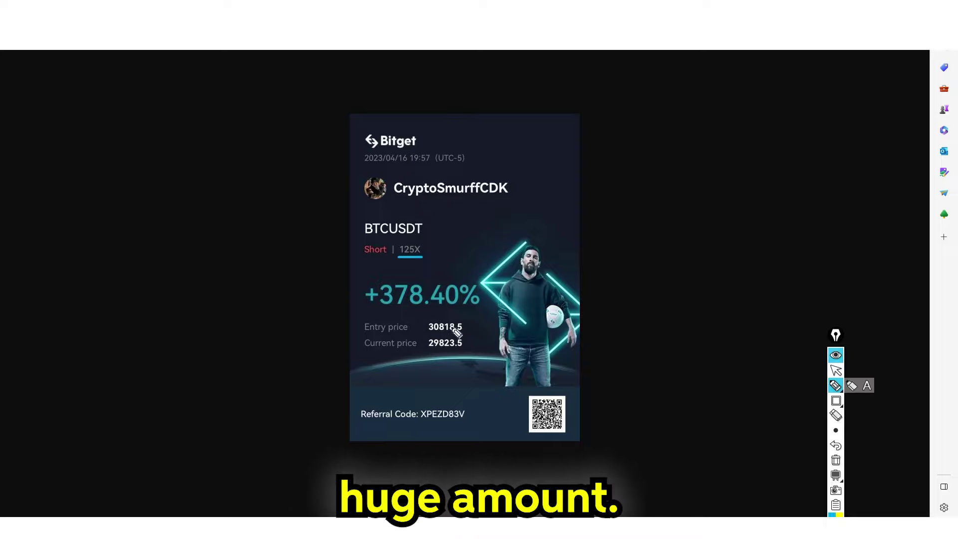
{"action": "left_click", "coordinate": [833, 385]}
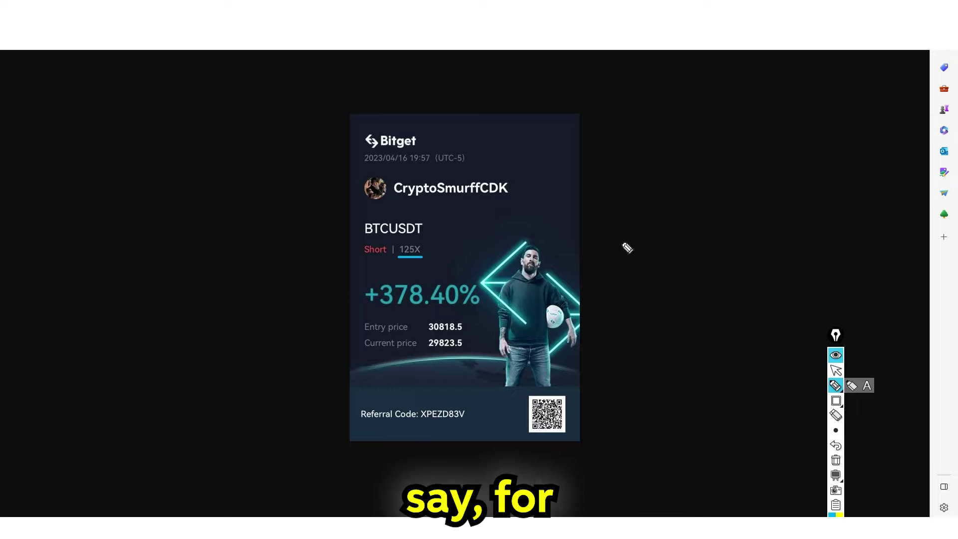
Handwrite $1,000 in blue beside the trade card and underline the +378.40% return.
{"action": "left_click_drag", "start_coordinate": [623, 156], "coordinate": [647, 224]}
{"action": "left_click_drag", "start_coordinate": [681, 160], "coordinate": [771, 184]}
{"action": "left_click_drag", "start_coordinate": [612, 172], "coordinate": [610, 214]}
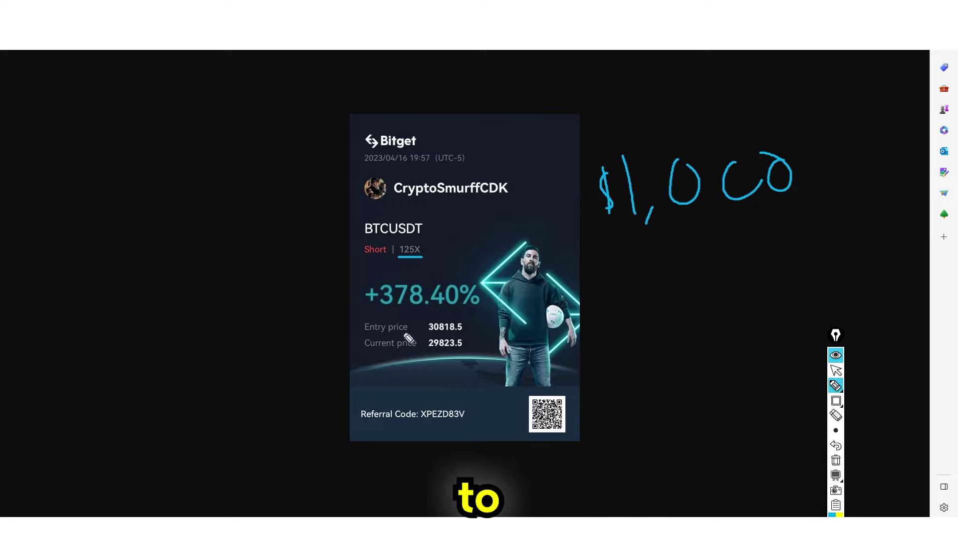
{"action": "left_click_drag", "start_coordinate": [381, 312], "coordinate": [467, 311]}
Draw a blue downward arrow below the $1,000 and handwrite $3,700 beside it.
{"action": "left_click_drag", "start_coordinate": [634, 255], "coordinate": [635, 305]}
{"action": "mouse_move", "coordinate": [621, 284]}
{"action": "left_mouse_down"}
{"action": "mouse_move", "coordinate": [650, 286]}
{"action": "mouse_move", "coordinate": [669, 302]}
{"action": "left_mouse_up"}
{"action": "mouse_move", "coordinate": [680, 269]}
{"action": "left_mouse_down"}
{"action": "mouse_move", "coordinate": [690, 310]}
{"action": "mouse_move", "coordinate": [717, 310]}
{"action": "left_mouse_up"}
{"action": "left_click_drag", "start_coordinate": [739, 304], "coordinate": [738, 316]}
{"action": "left_click_drag", "start_coordinate": [734, 276], "coordinate": [764, 309]}
{"action": "left_click_drag", "start_coordinate": [797, 278], "coordinate": [838, 299]}
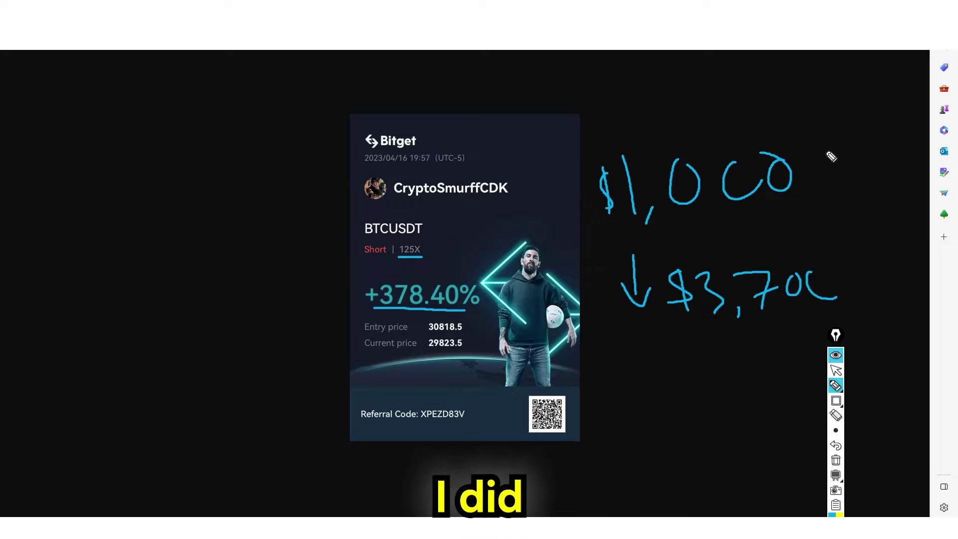
Handwrite $10 in blue beside the $1,000 amount.
{"action": "left_click_drag", "start_coordinate": [842, 150], "coordinate": [843, 183]}
{"action": "mouse_move", "coordinate": [854, 152]}
{"action": "left_mouse_down"}
{"action": "mouse_move", "coordinate": [854, 182]}
{"action": "mouse_move", "coordinate": [851, 154]}
{"action": "mouse_move", "coordinate": [814, 186]}
{"action": "left_mouse_up"}
{"action": "left_click_drag", "start_coordinate": [820, 148], "coordinate": [826, 166]}
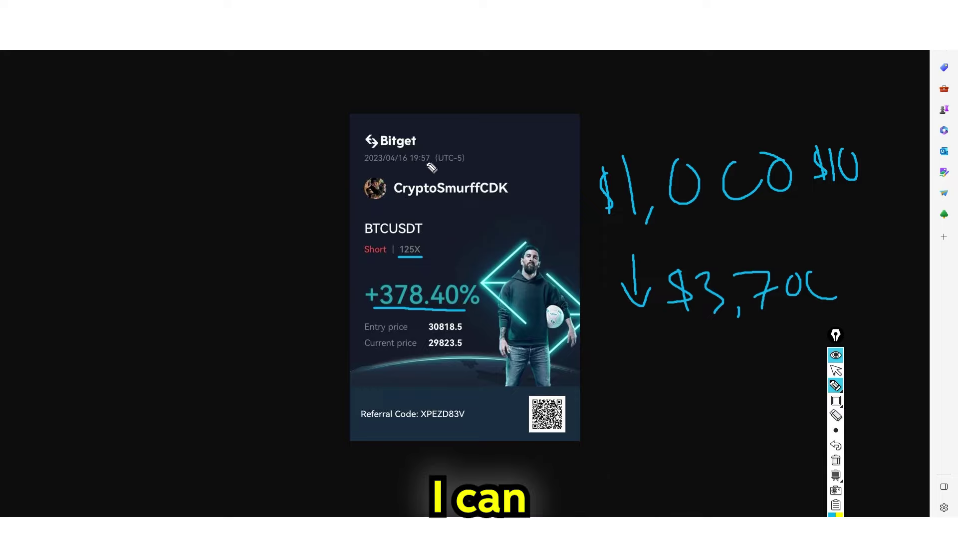
Clear all annotations and handwrite $1 with x2 below it and 100 alongside, beside the trade card.
{"action": "mouse_move", "coordinate": [833, 407]}
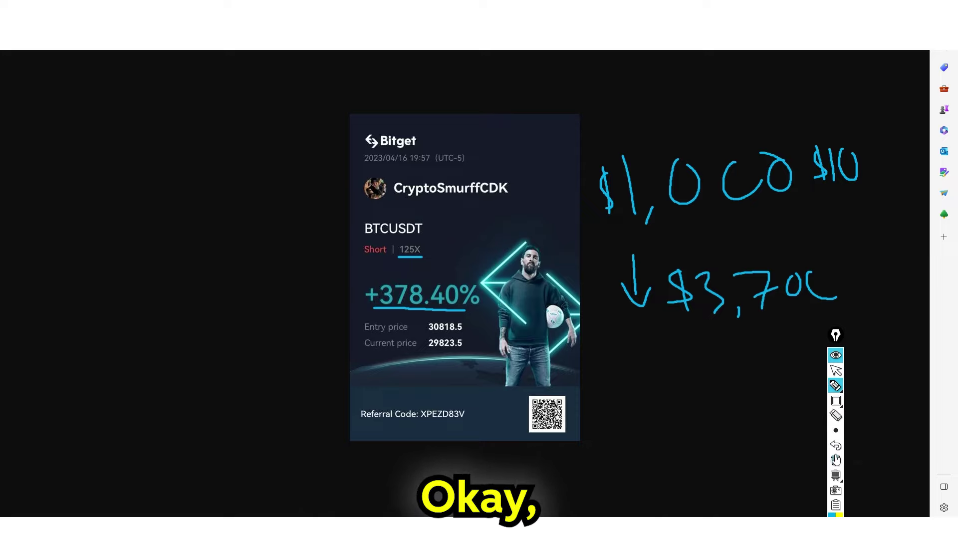
{"action": "left_click", "coordinate": [836, 460]}
{"action": "mouse_move", "coordinate": [677, 153]}
{"action": "left_mouse_down"}
{"action": "mouse_move", "coordinate": [683, 190]}
{"action": "mouse_move", "coordinate": [651, 190]}
{"action": "mouse_move", "coordinate": [661, 191]}
{"action": "left_mouse_up"}
{"action": "left_click_drag", "start_coordinate": [679, 217], "coordinate": [710, 246]}
{"action": "left_click_drag", "start_coordinate": [663, 219], "coordinate": [651, 245]}
{"action": "left_click_drag", "start_coordinate": [747, 131], "coordinate": [759, 172]}
{"action": "left_click_drag", "start_coordinate": [786, 141], "coordinate": [823, 150]}
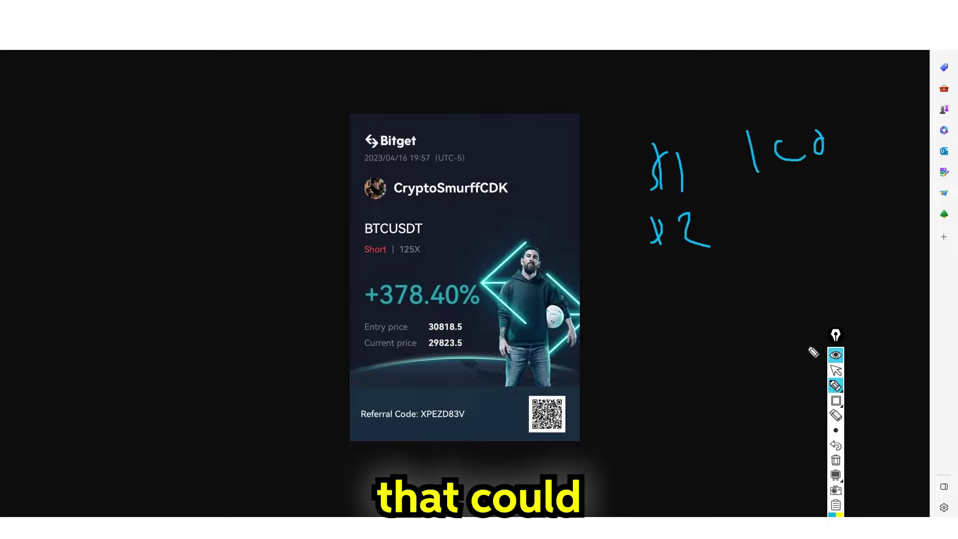
Clear the handwriting, underline 125X, +378.40% and Short on the trade card, and mark the Entry price and Current price rows in blue.
{"action": "mouse_move", "coordinate": [837, 401]}
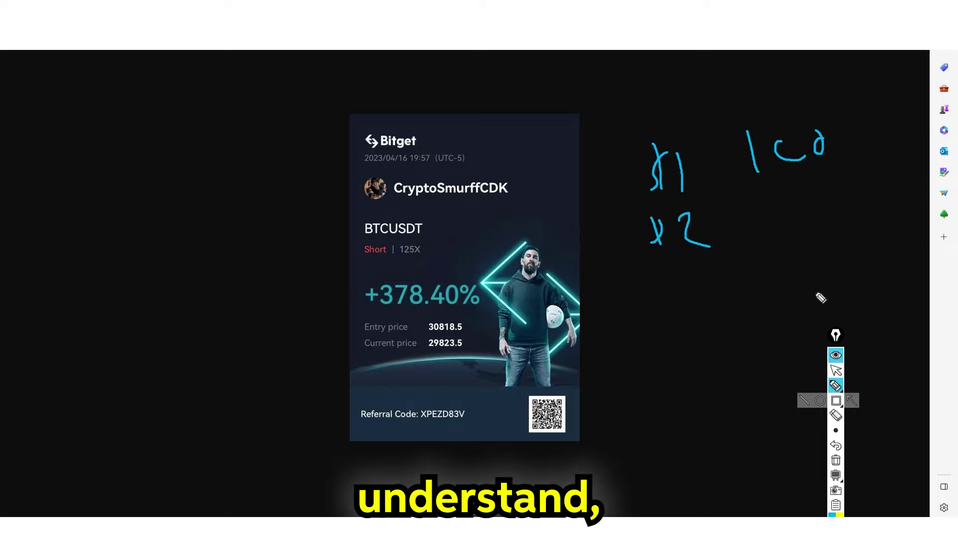
{"action": "left_click", "coordinate": [836, 459]}
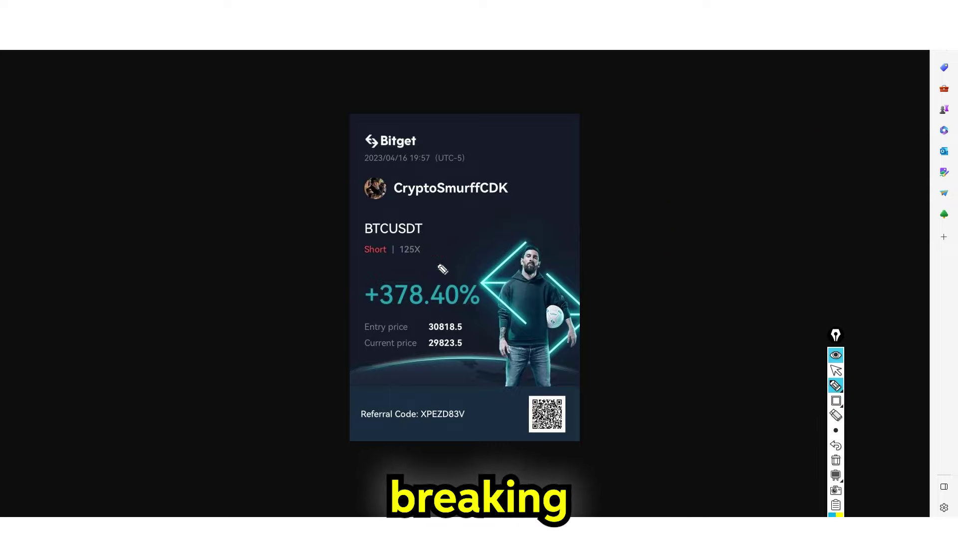
{"action": "left_click_drag", "start_coordinate": [398, 256], "coordinate": [424, 257]}
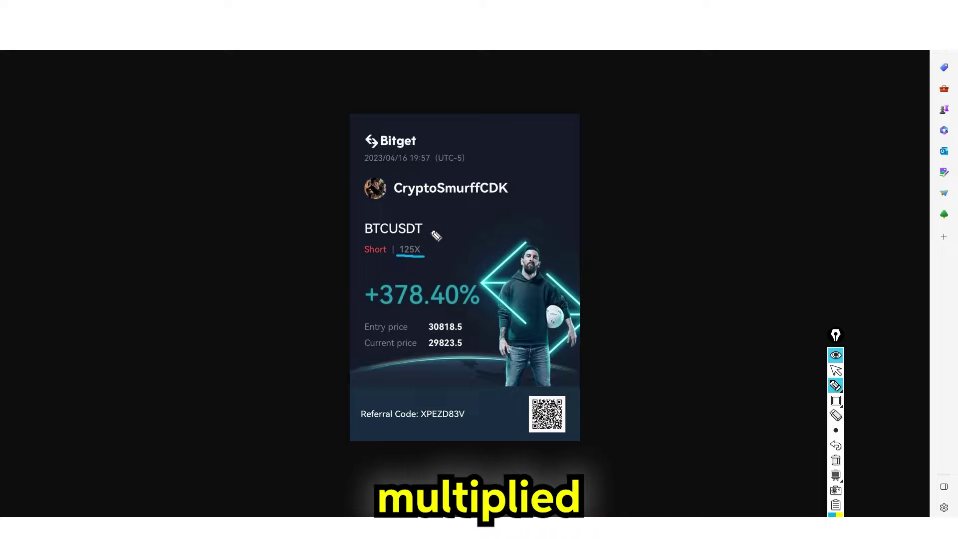
{"action": "left_click_drag", "start_coordinate": [369, 315], "coordinate": [481, 310]}
{"action": "left_click_drag", "start_coordinate": [378, 258], "coordinate": [359, 260]}
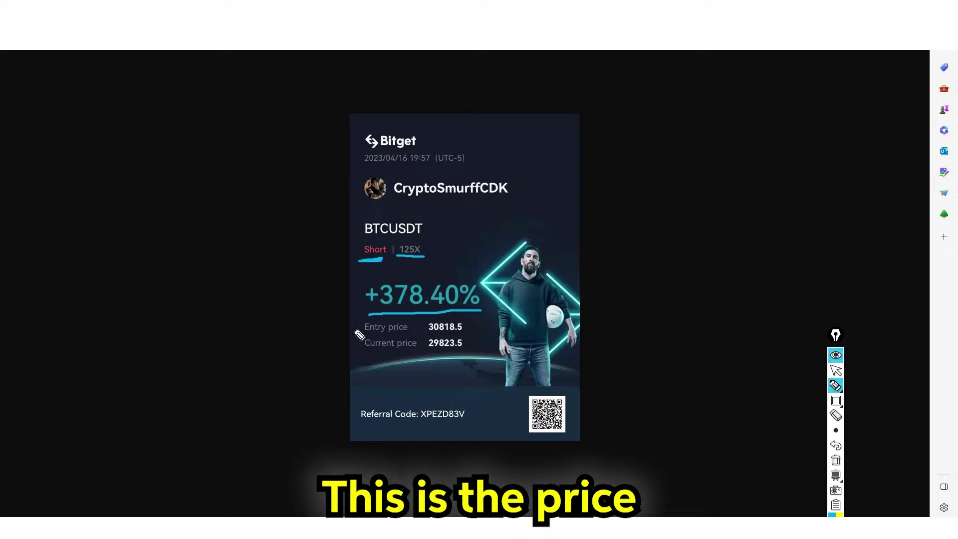
{"action": "left_click_drag", "start_coordinate": [361, 327], "coordinate": [353, 349]}
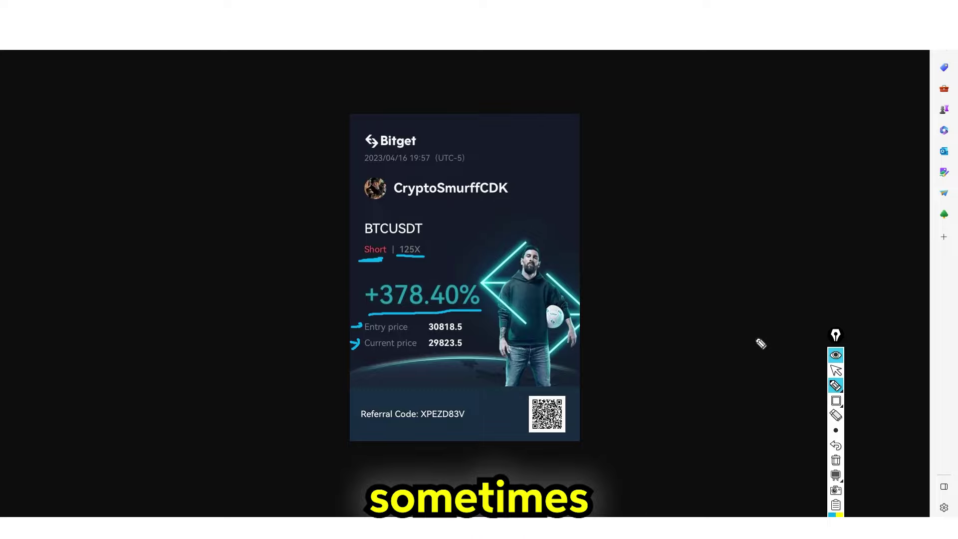